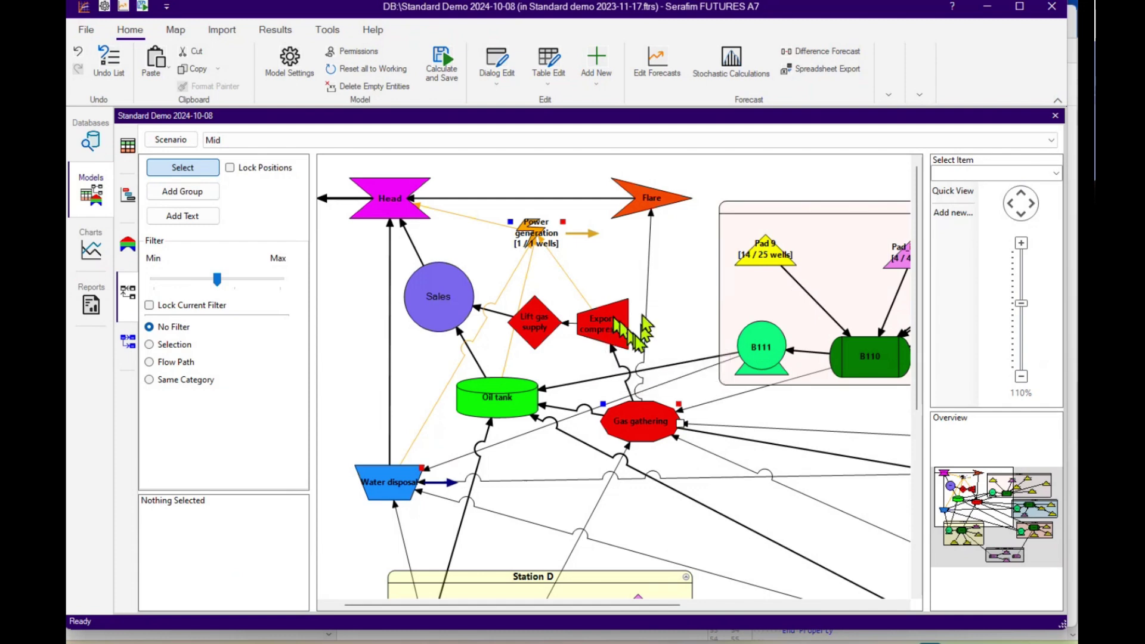
Review the Power generation node's fluid conversion and greenhouse gas source settings, then accept the node properties
mouse_move(655, 209)
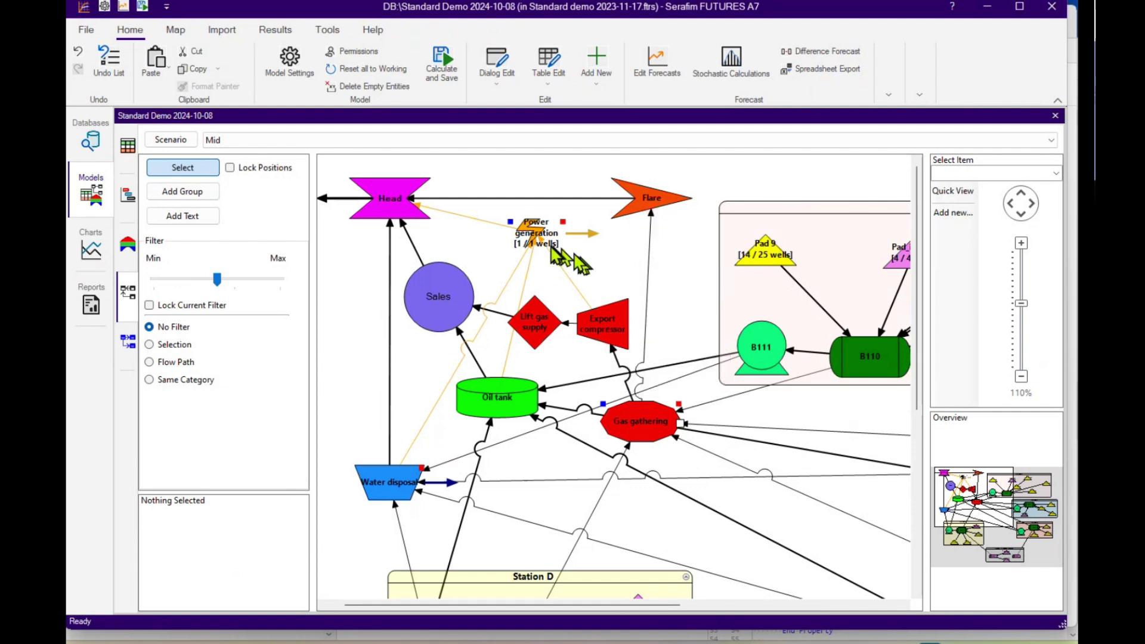
mouse_move(538, 242)
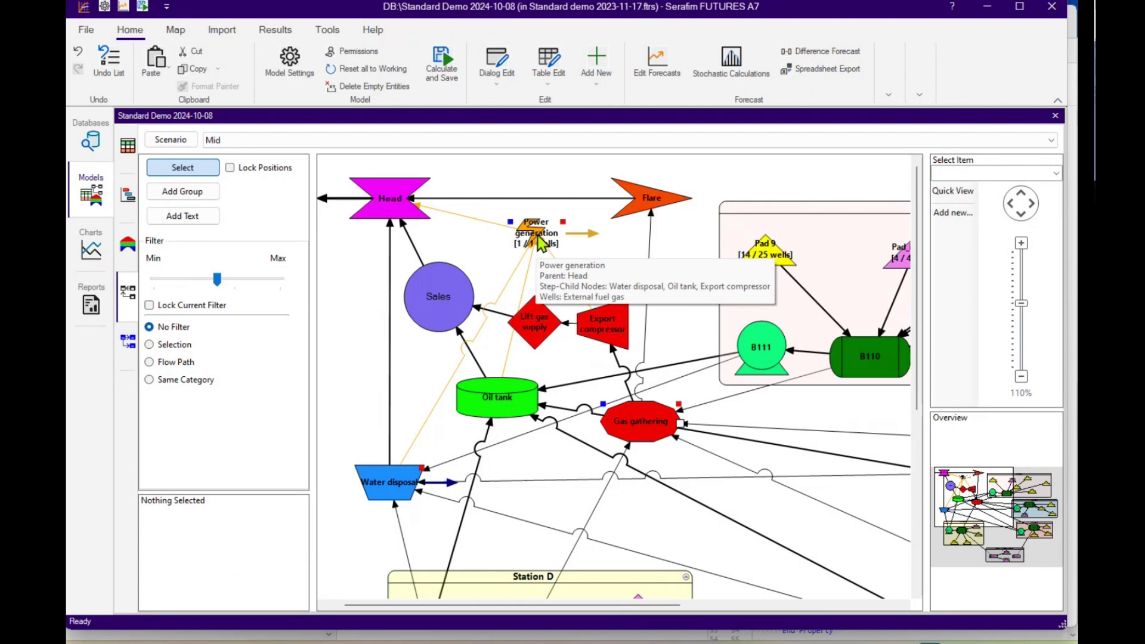
click(540, 235)
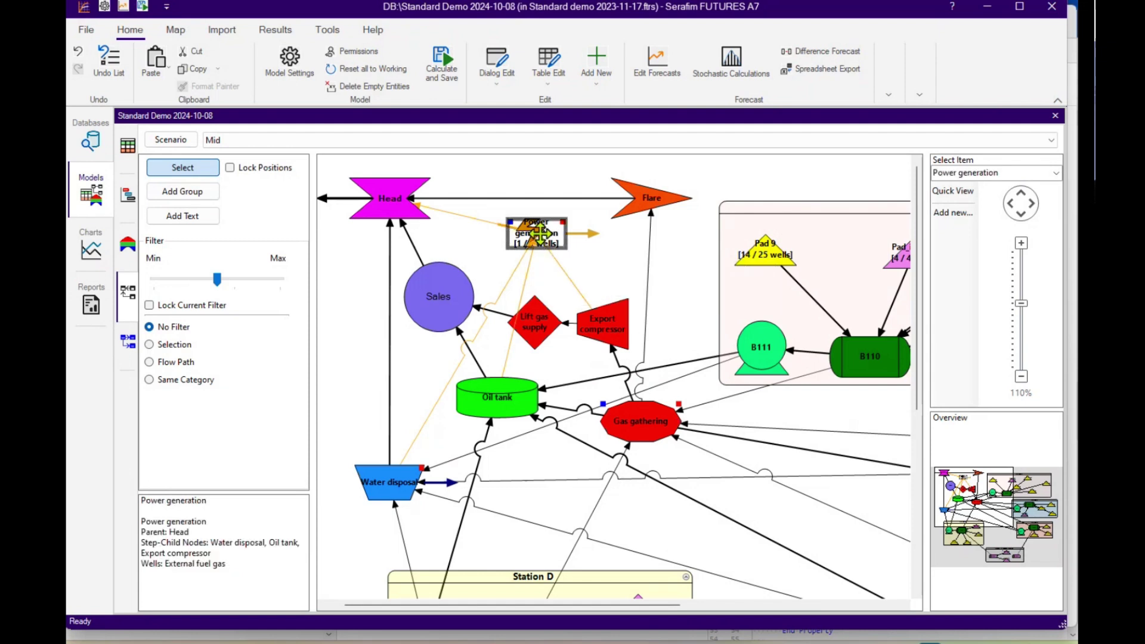
double_click(541, 235)
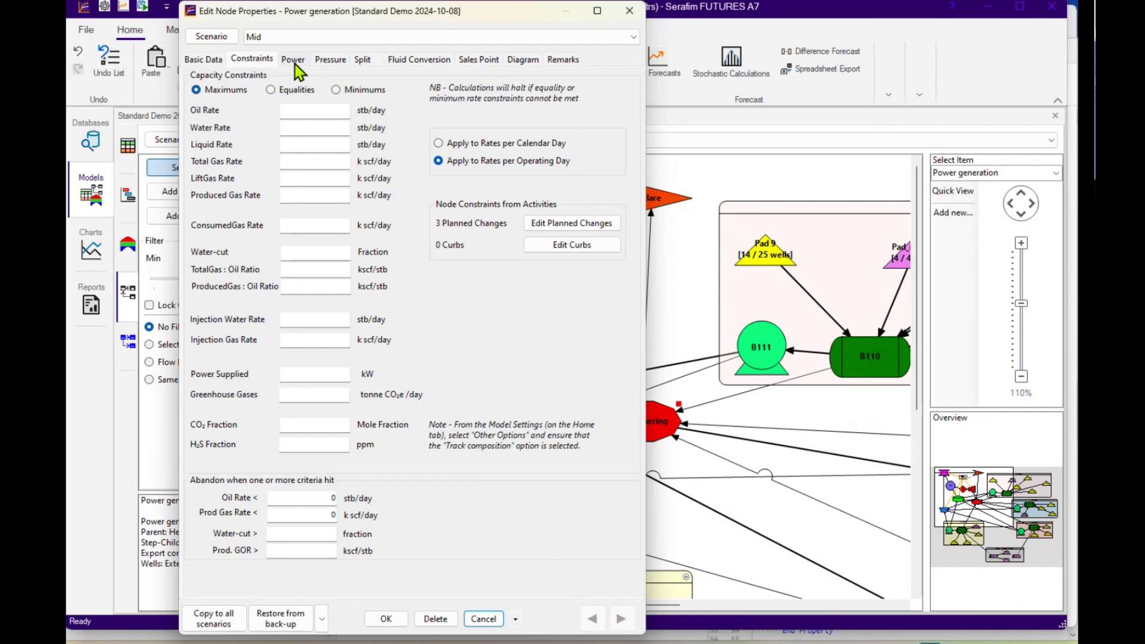
click(421, 61)
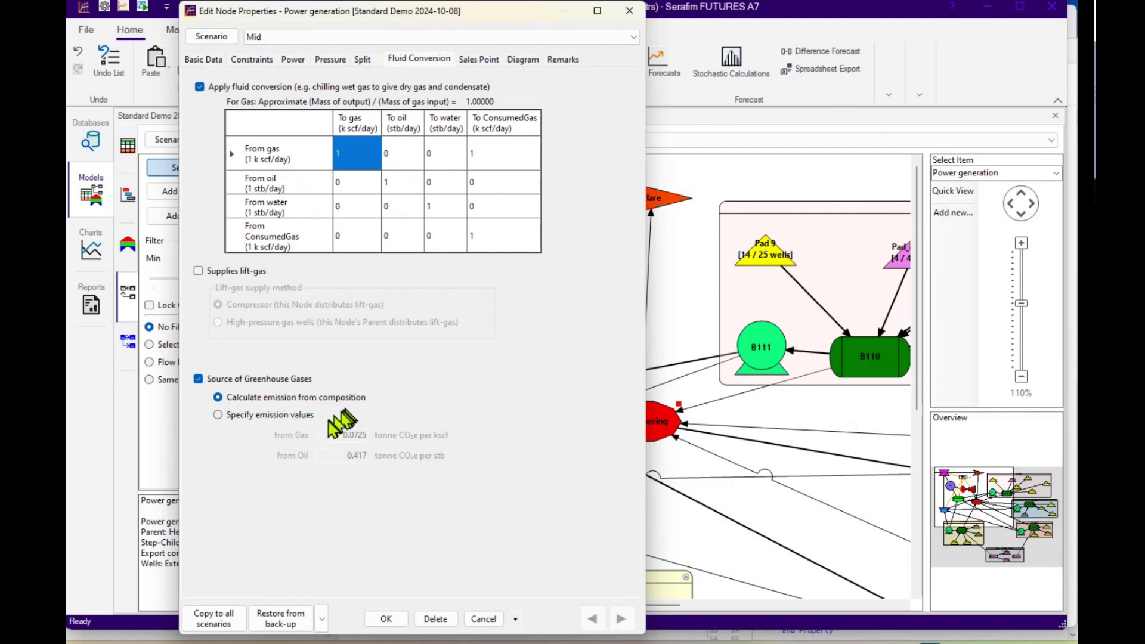
click(386, 619)
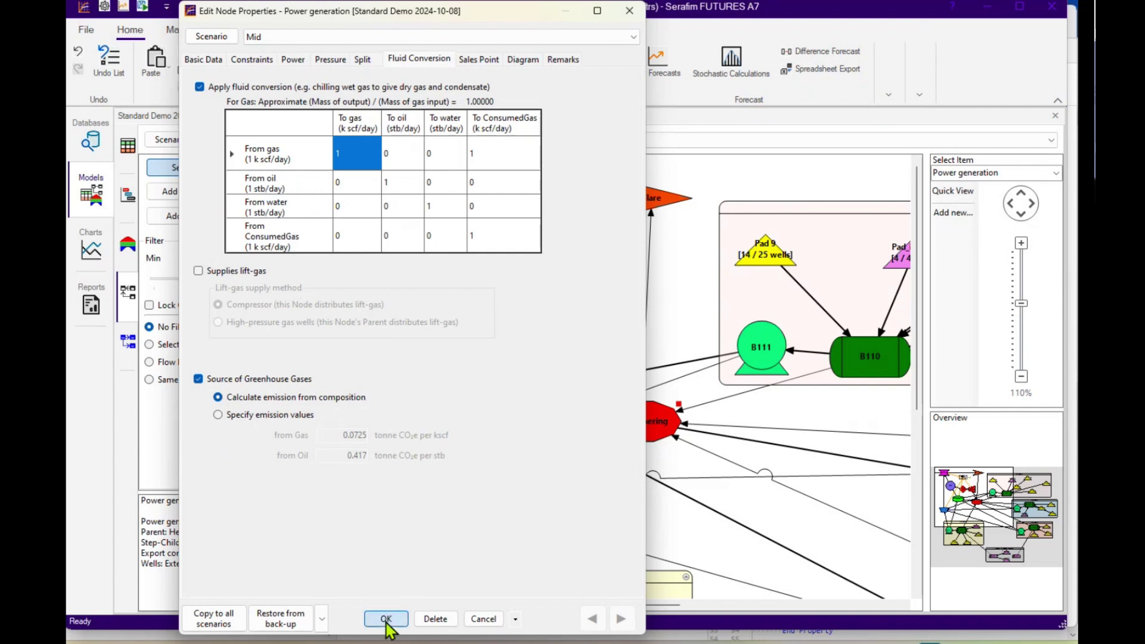
Make the Flare node a source of greenhouse gases, with emissions calculated from composition
double_click(658, 206)
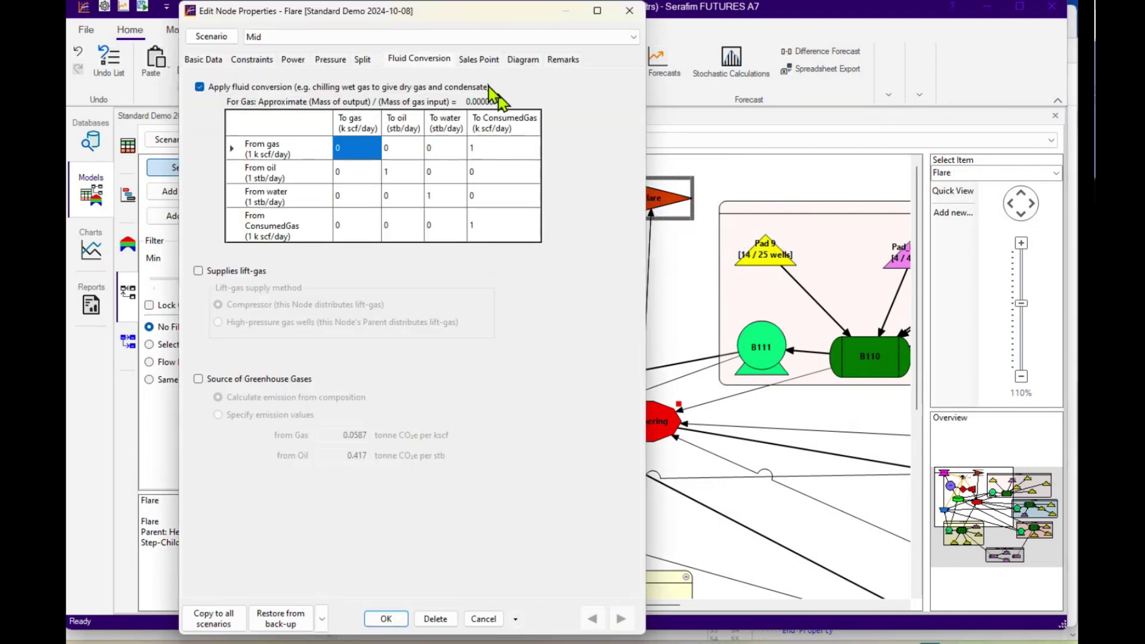
drag(358, 11, 284, 41)
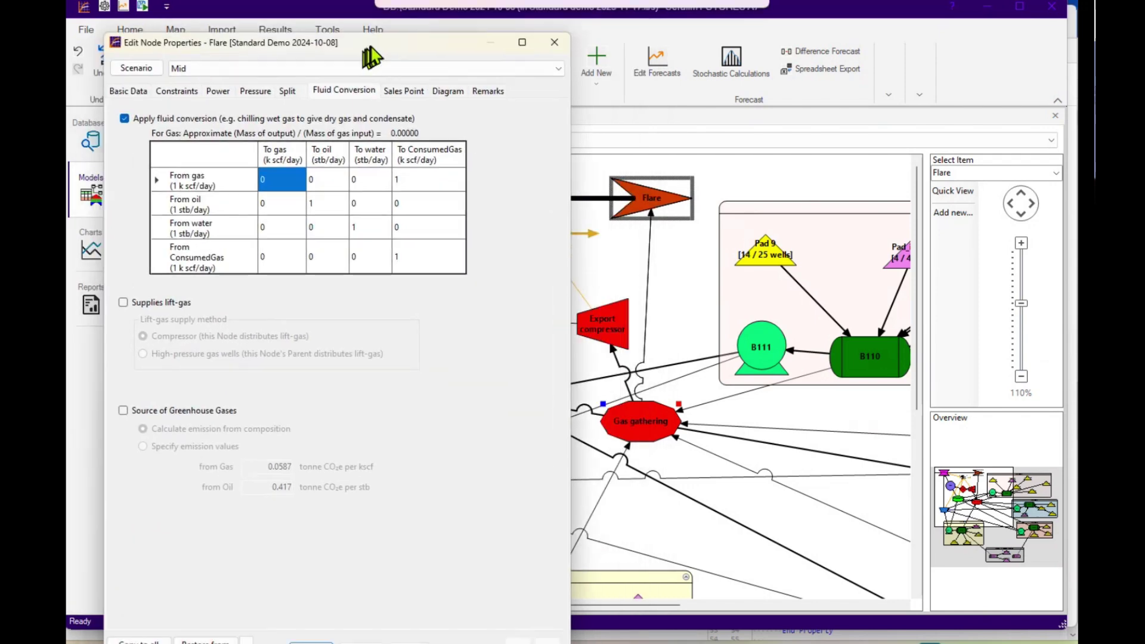
click(125, 409)
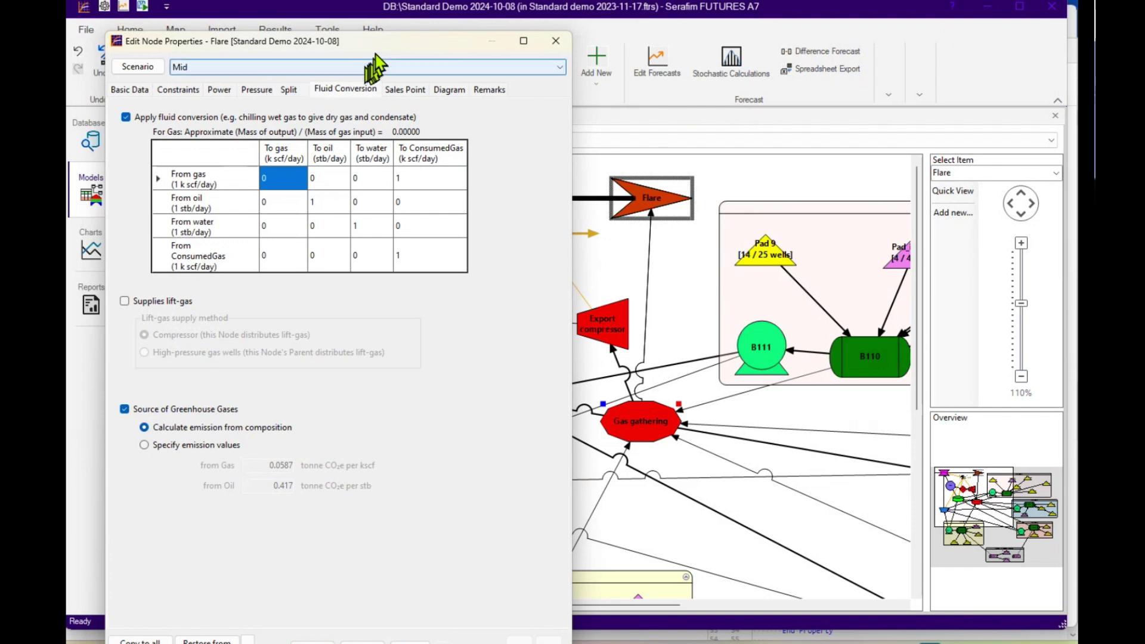
drag(376, 45, 389, 47)
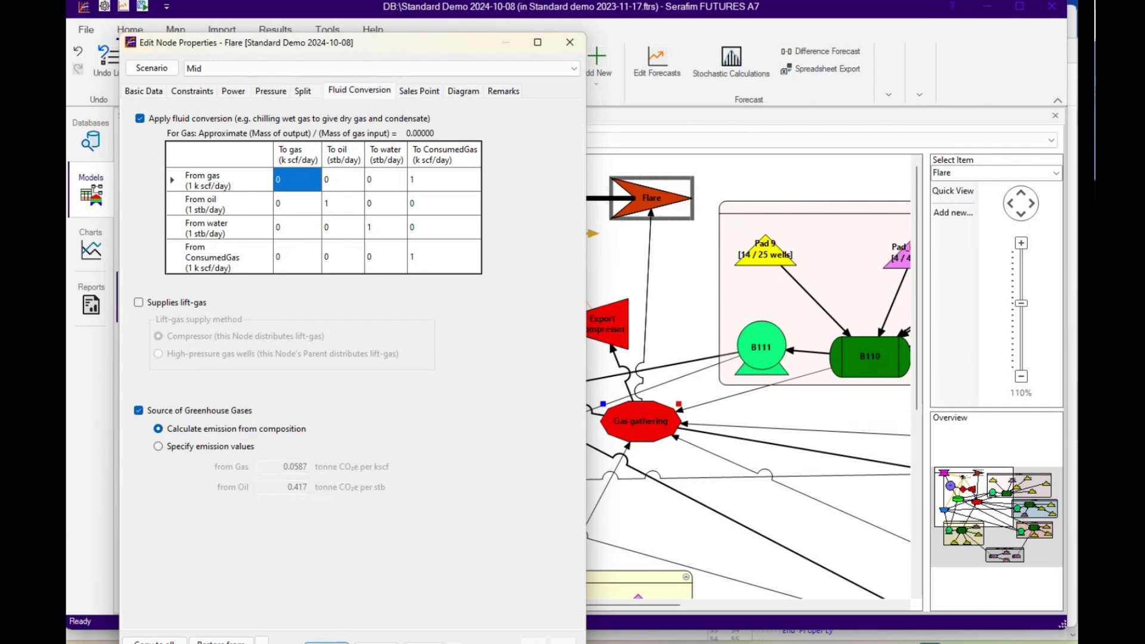
click(327, 642)
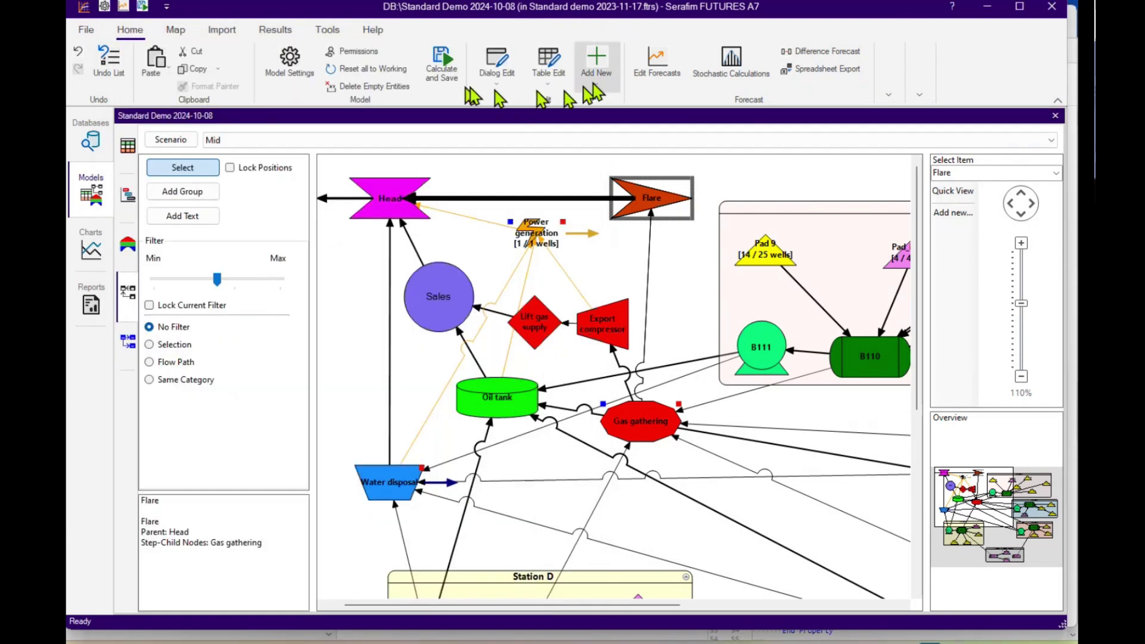
Disable the "No power constraints for Mid NFA + Infill + Proj X + X2 pipeline" forecast, and calculate and save the model
click(658, 71)
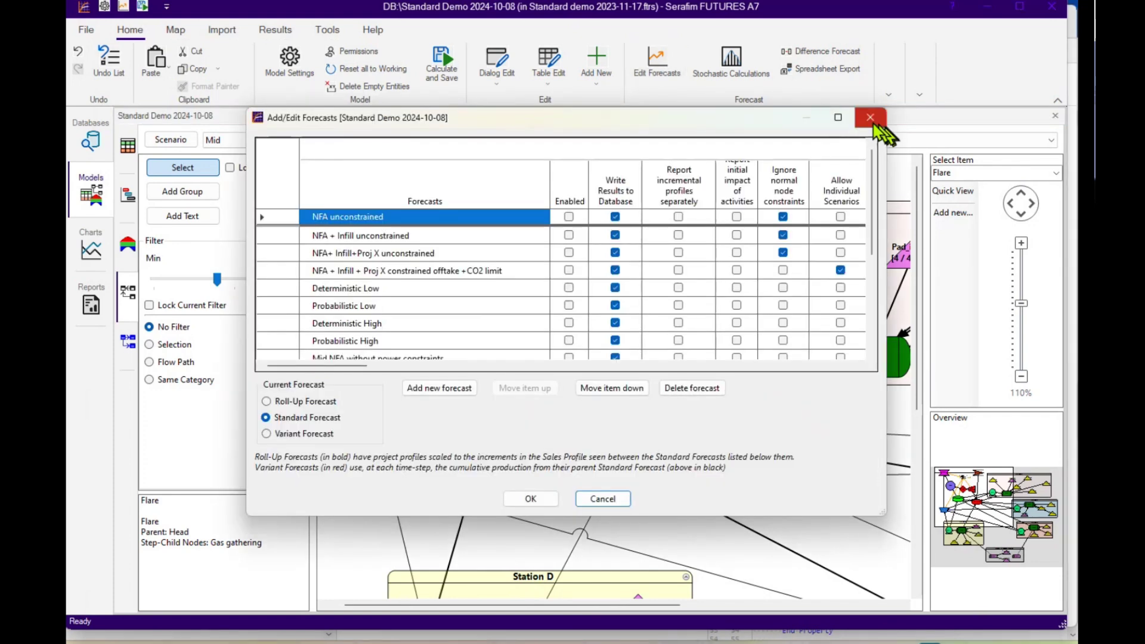
click(839, 118)
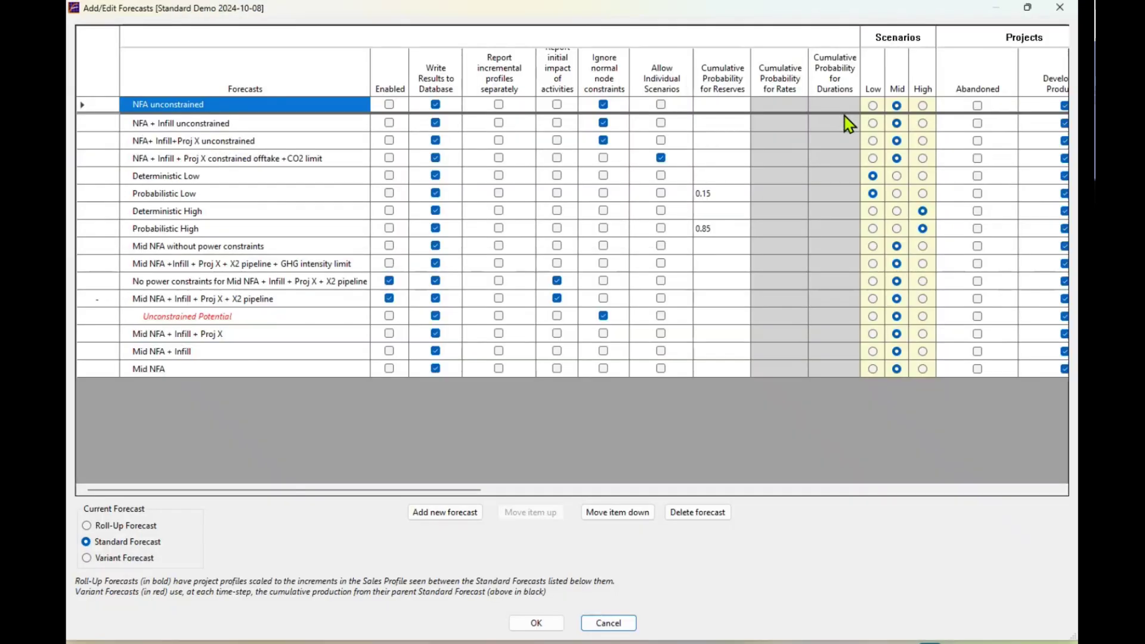
click(391, 281)
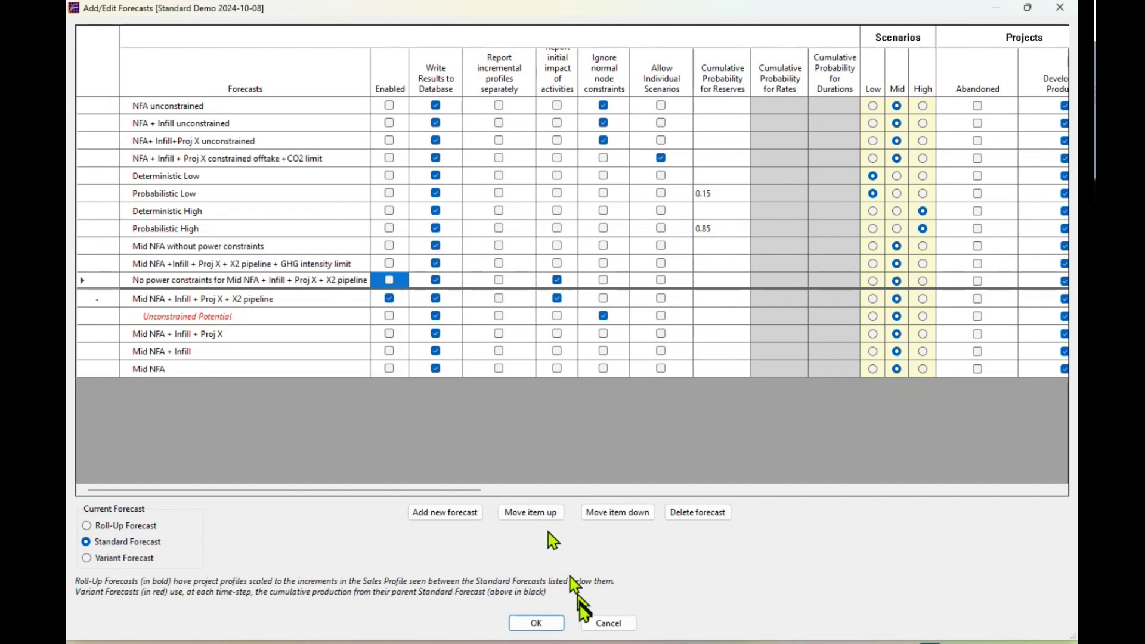
click(555, 626)
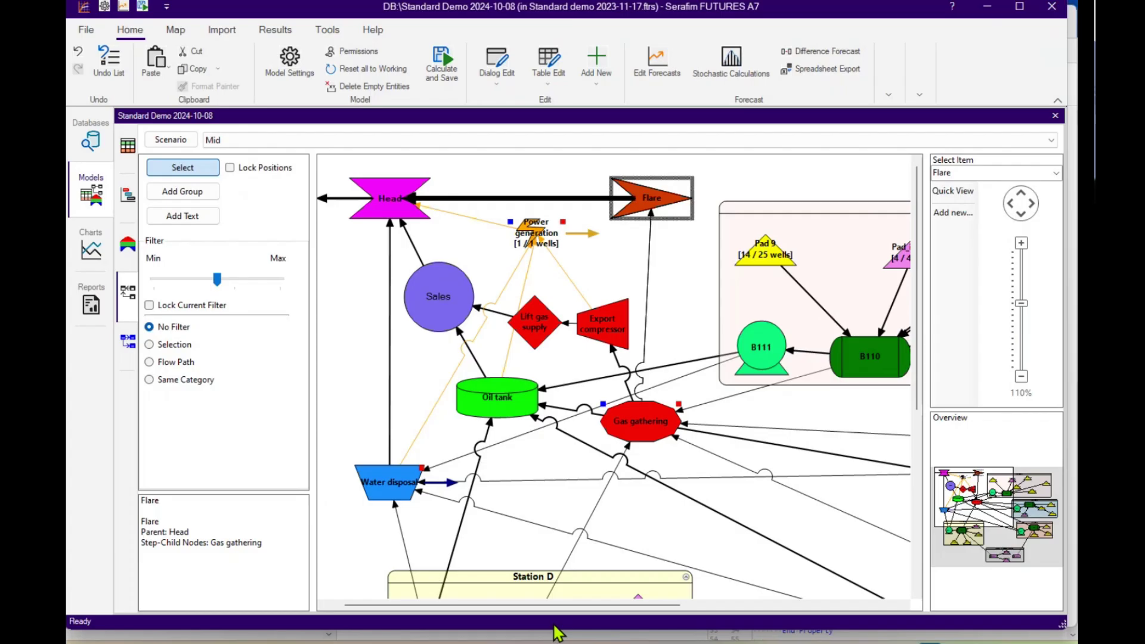
click(446, 67)
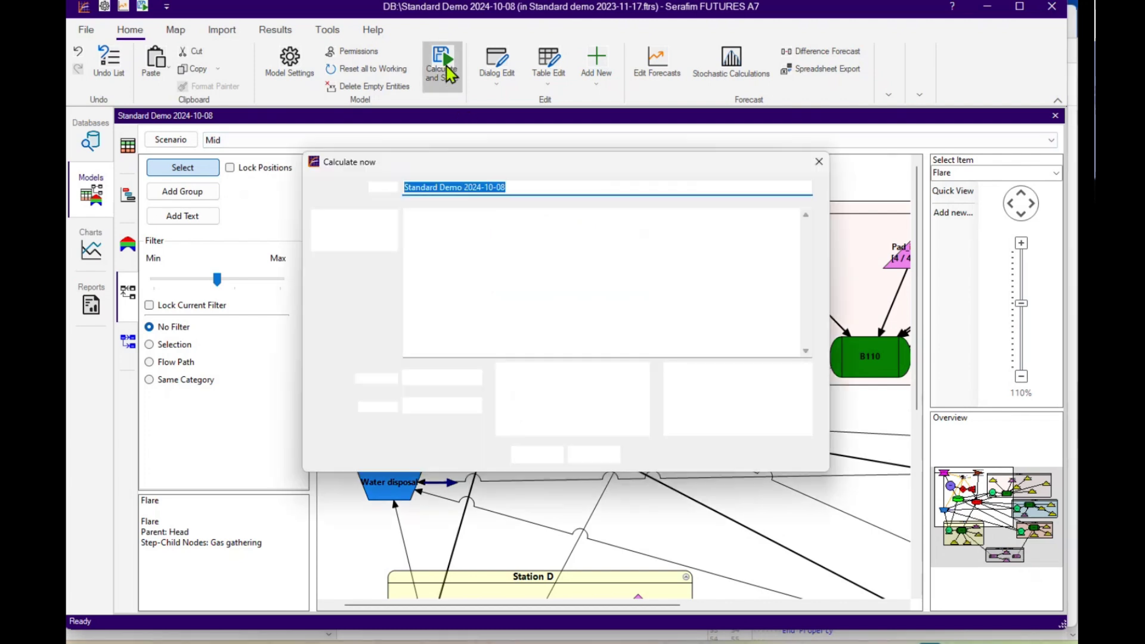
click(536, 455)
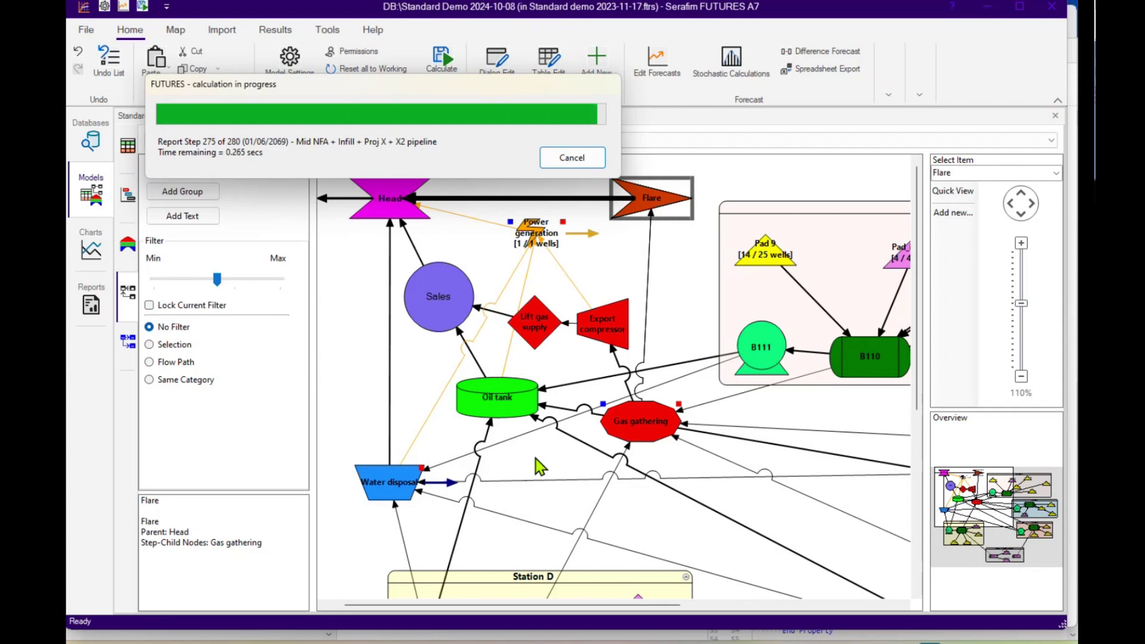
View the Head node's forecast as calendar day rates, filtered to Green-house Gases only, and examine the emission profile
click(386, 203)
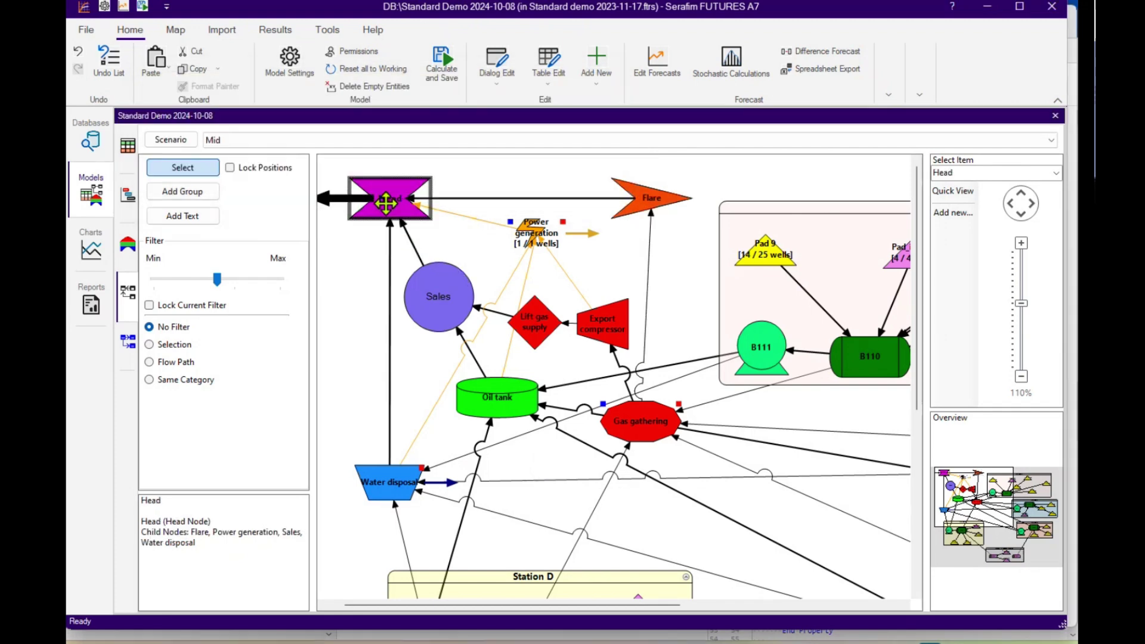
right_click(385, 203)
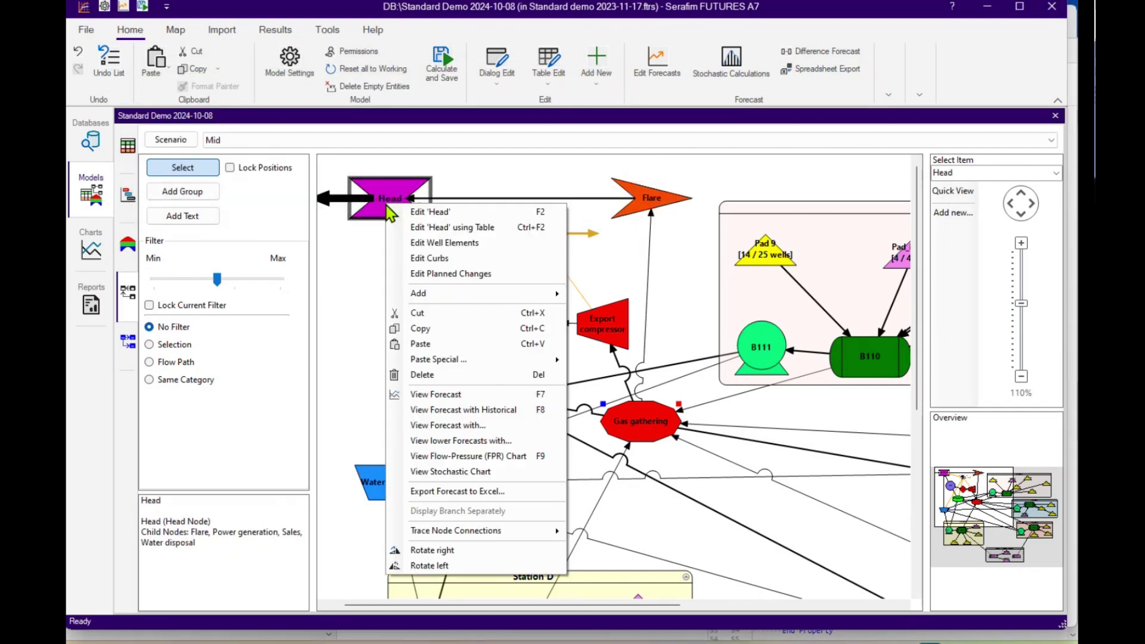
click(445, 395)
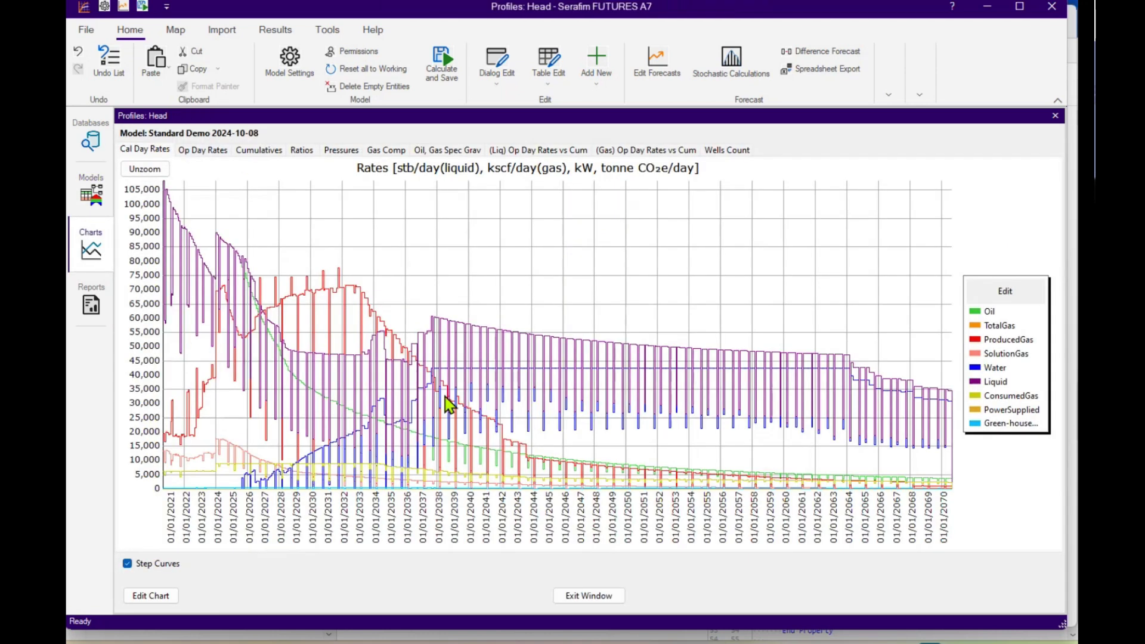
click(1005, 425)
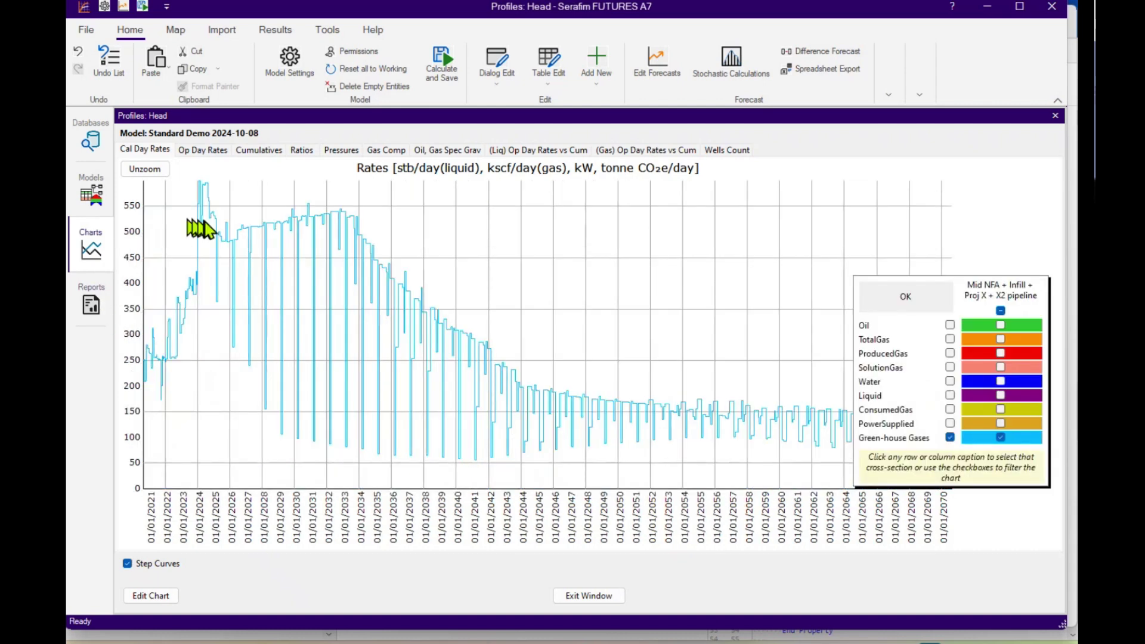
mouse_move(166, 365)
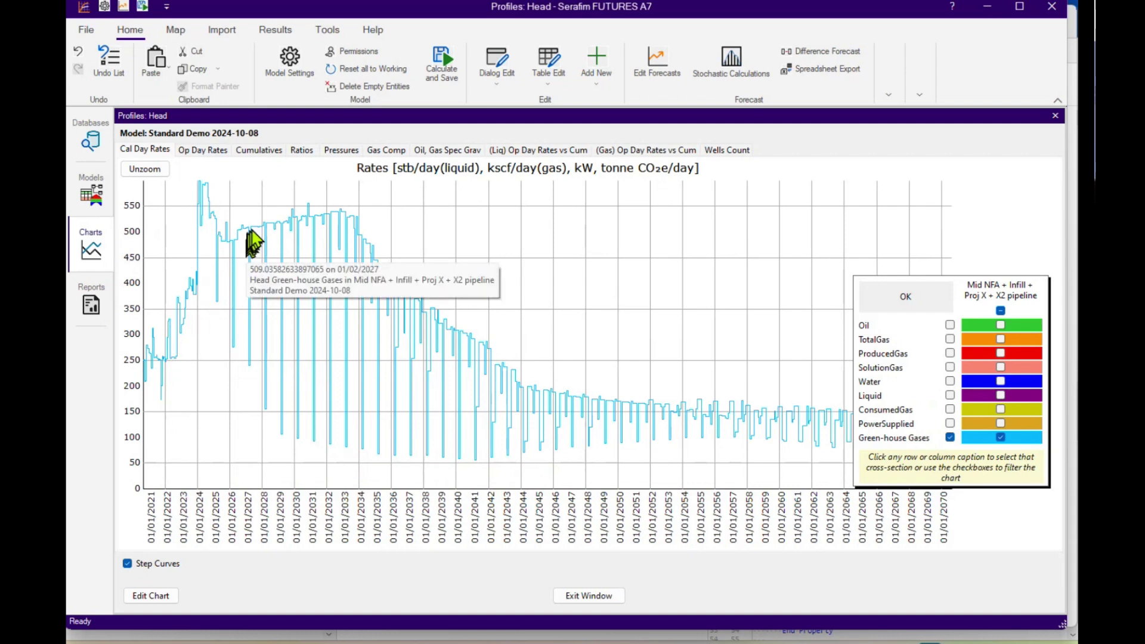
mouse_move(397, 301)
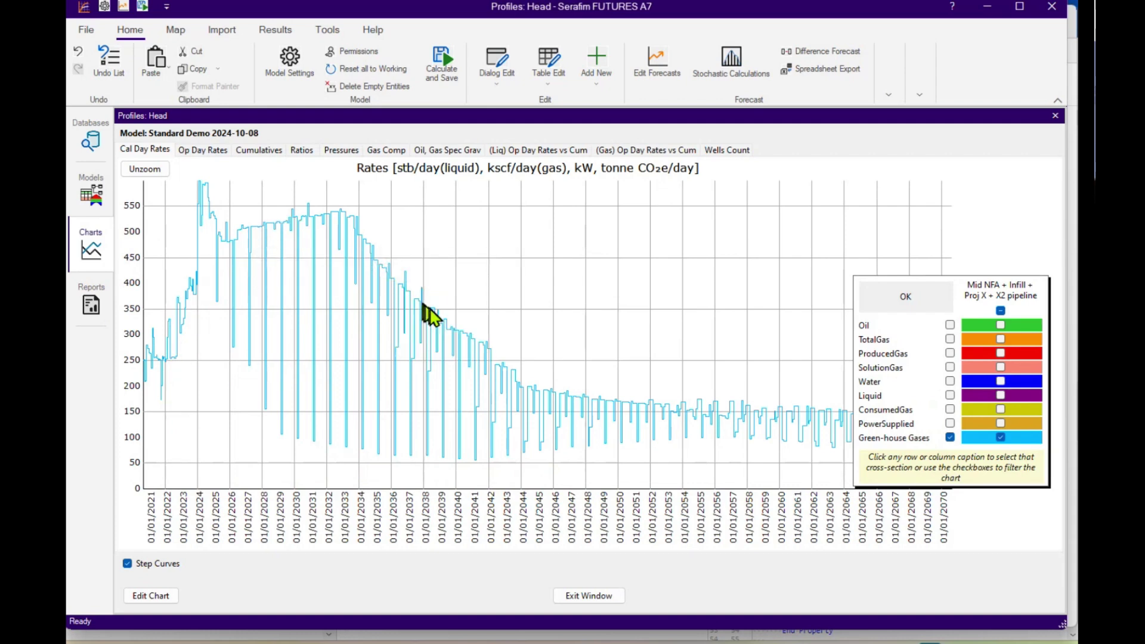
Show the Head node's cumulative profile for Green-house Gases only and examine the value at the end of the forecast
click(260, 154)
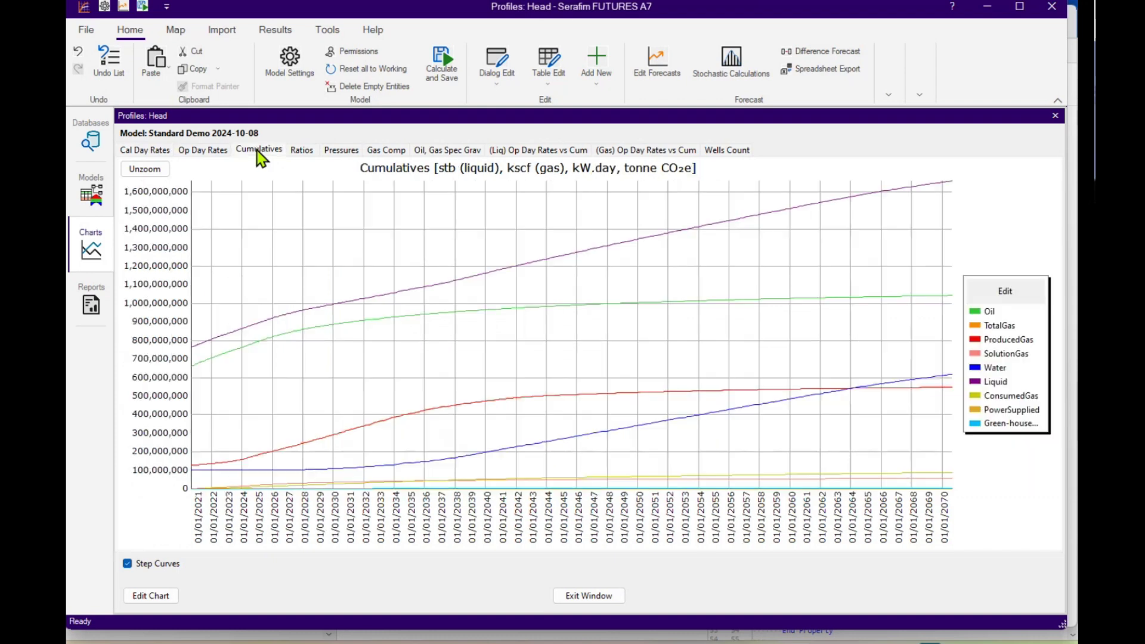
click(987, 424)
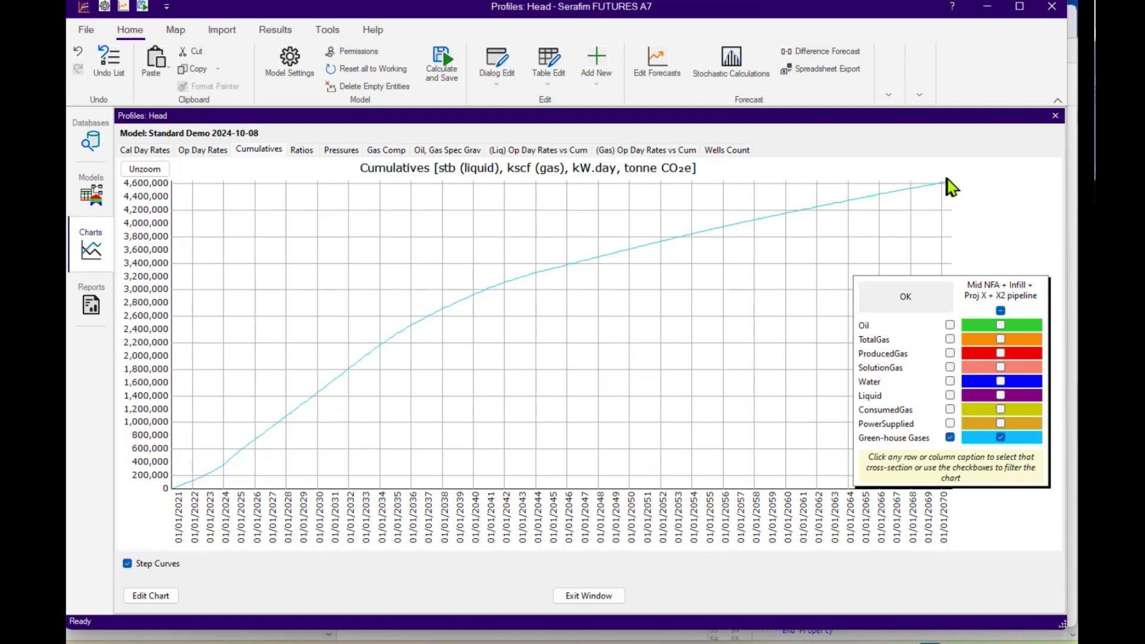
mouse_move(952, 184)
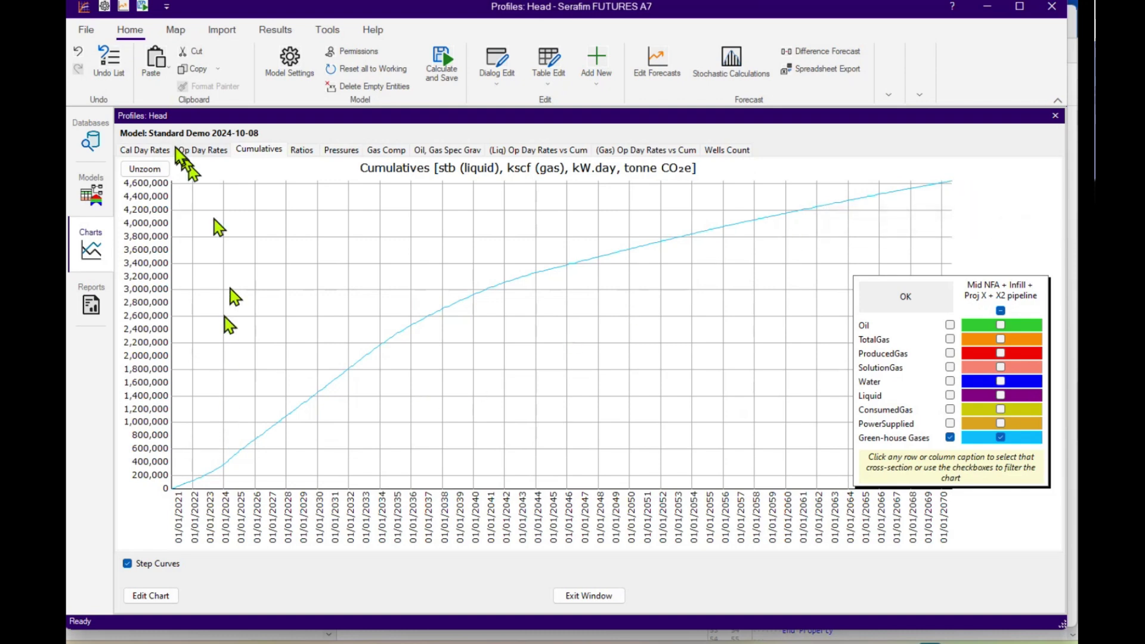
View the Flare node's forecast cumulatives filtered to Green-house Gases only, then close that chart
click(95, 197)
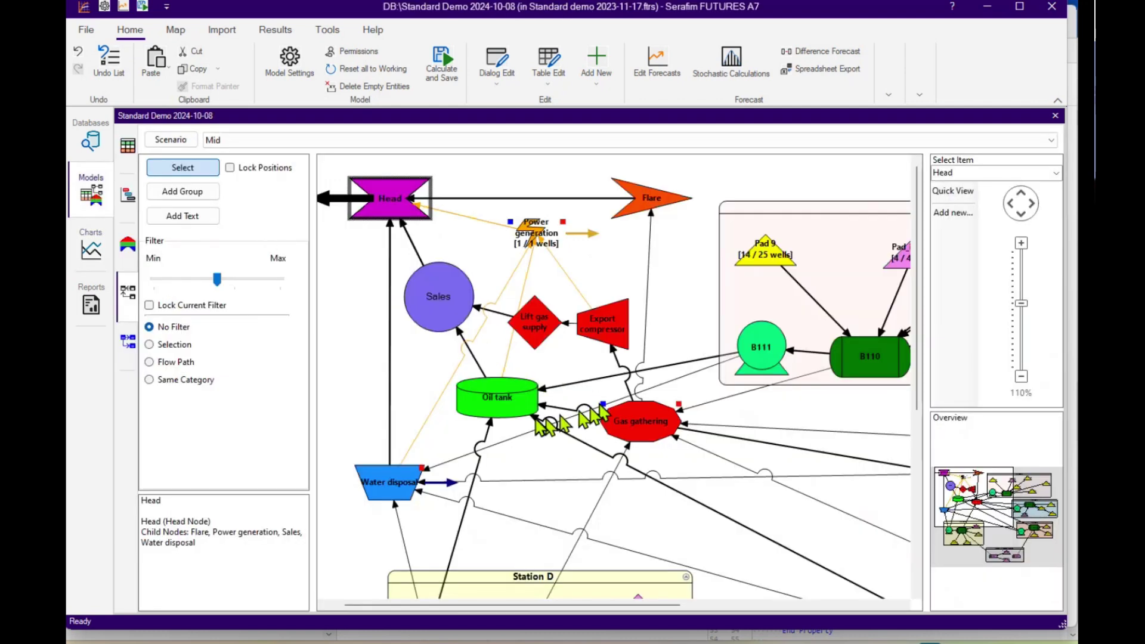
click(535, 234)
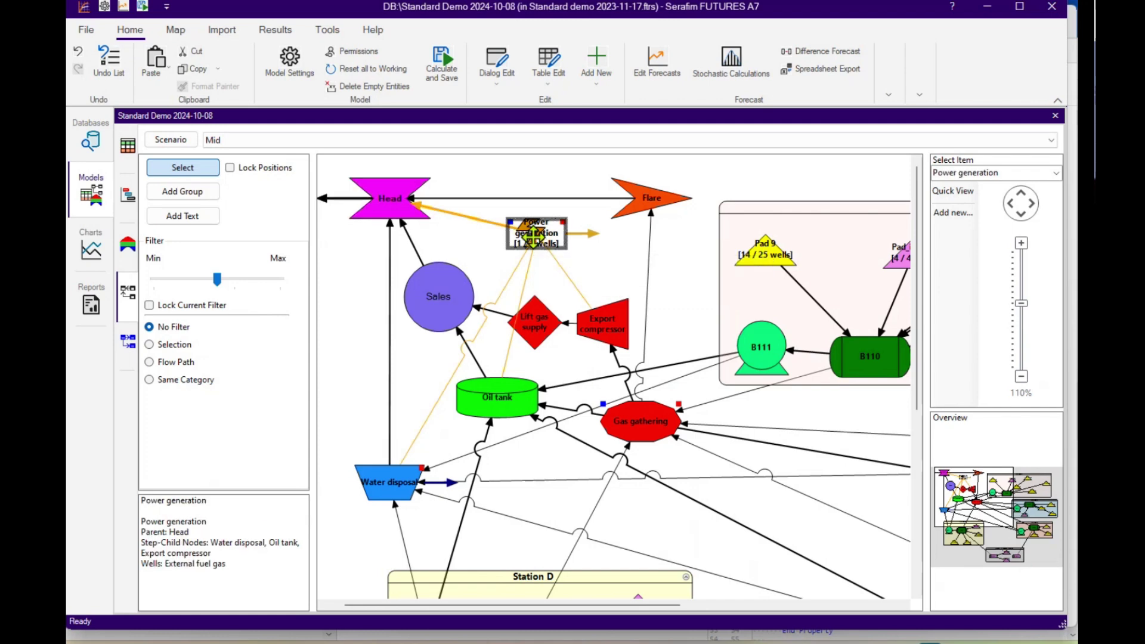
click(655, 203)
right_click(656, 200)
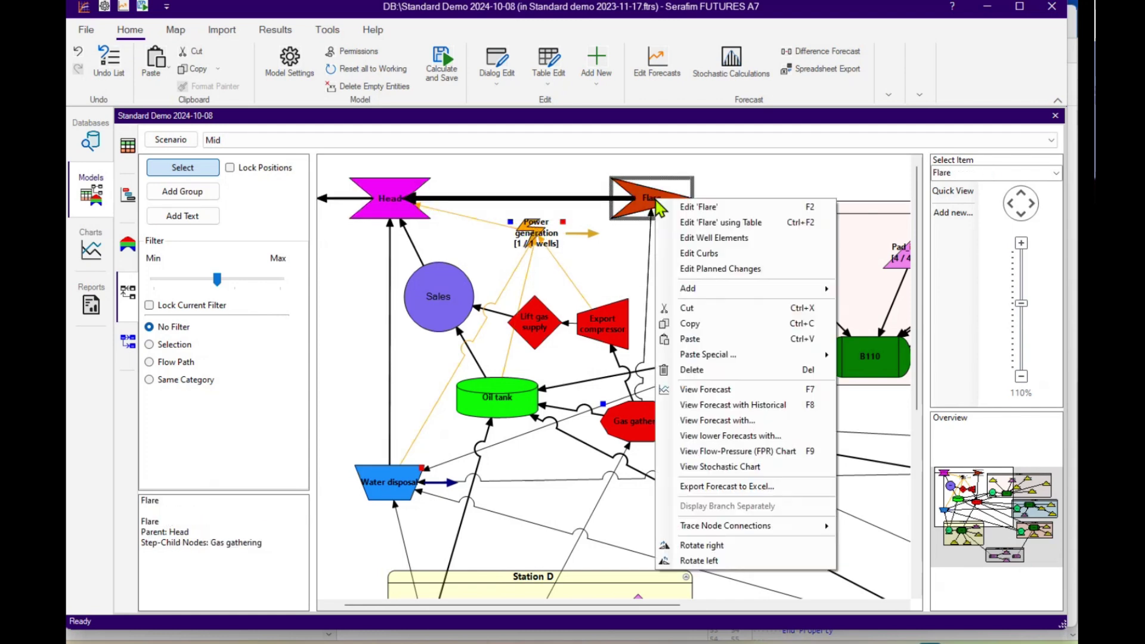
click(709, 391)
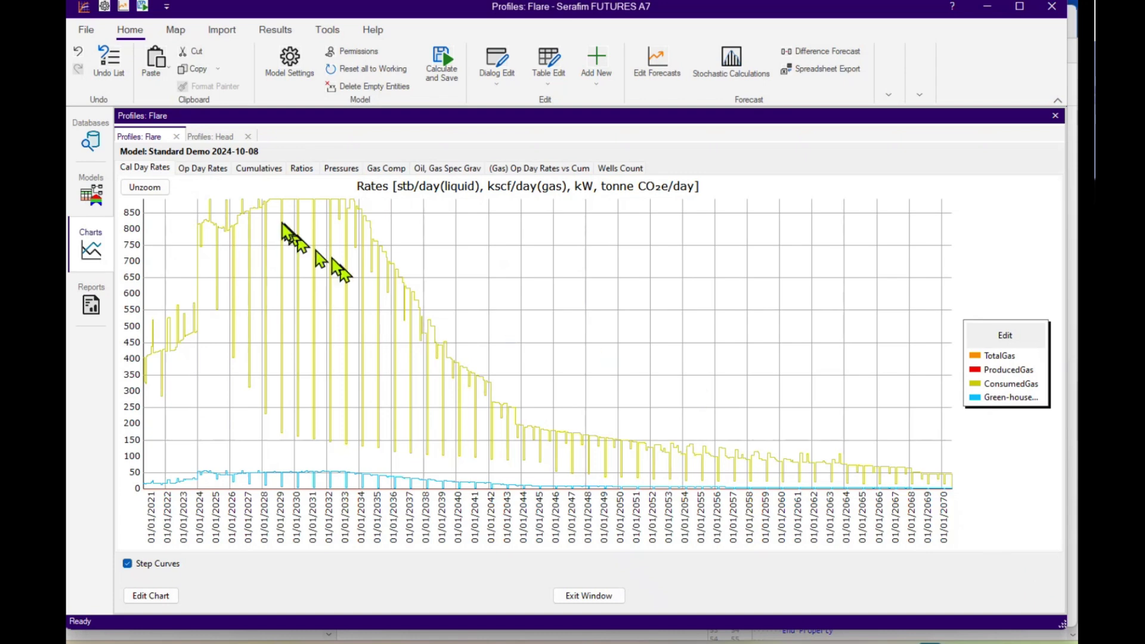
click(255, 169)
click(1014, 398)
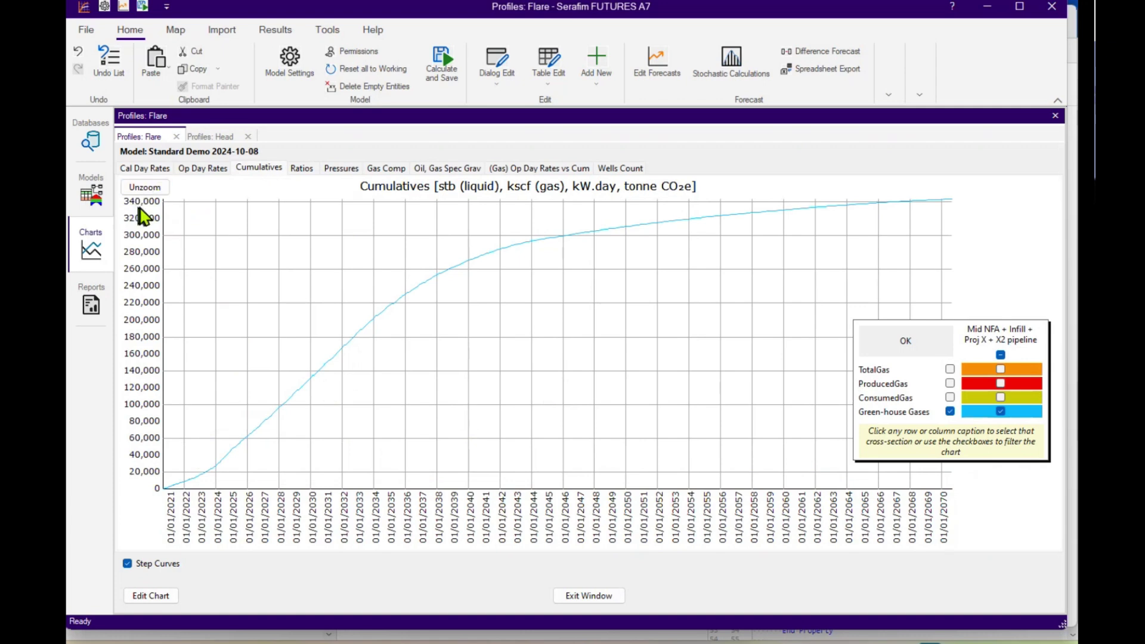
click(607, 597)
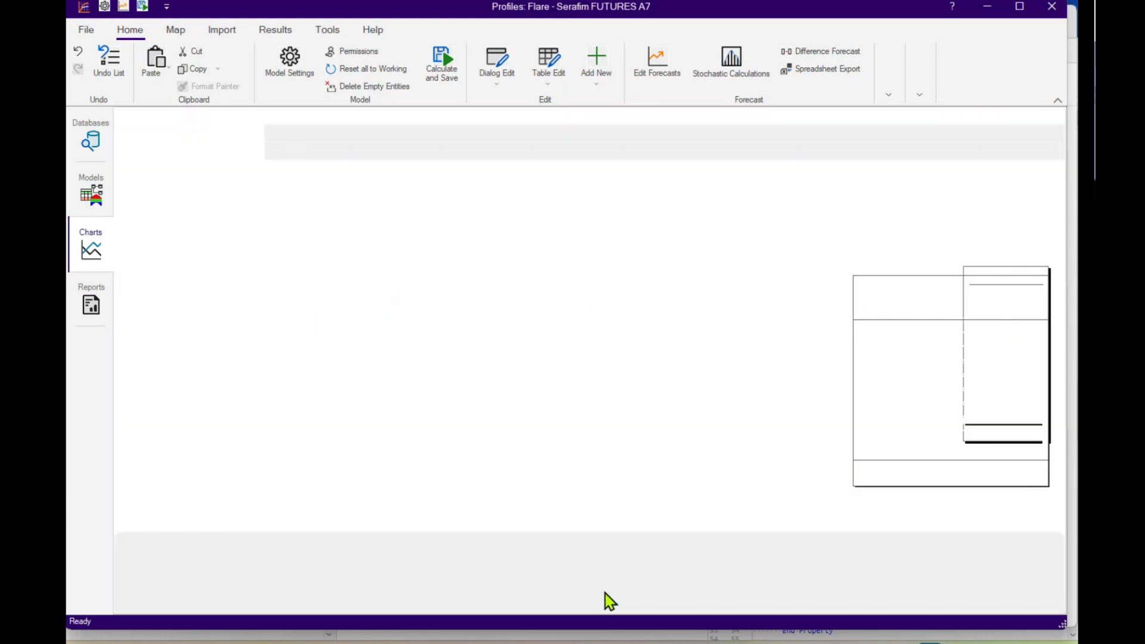
View the Power generation node's forecast cumulatives filtered to Green-house Gases only, examine the emission profile, and close that chart
click(99, 199)
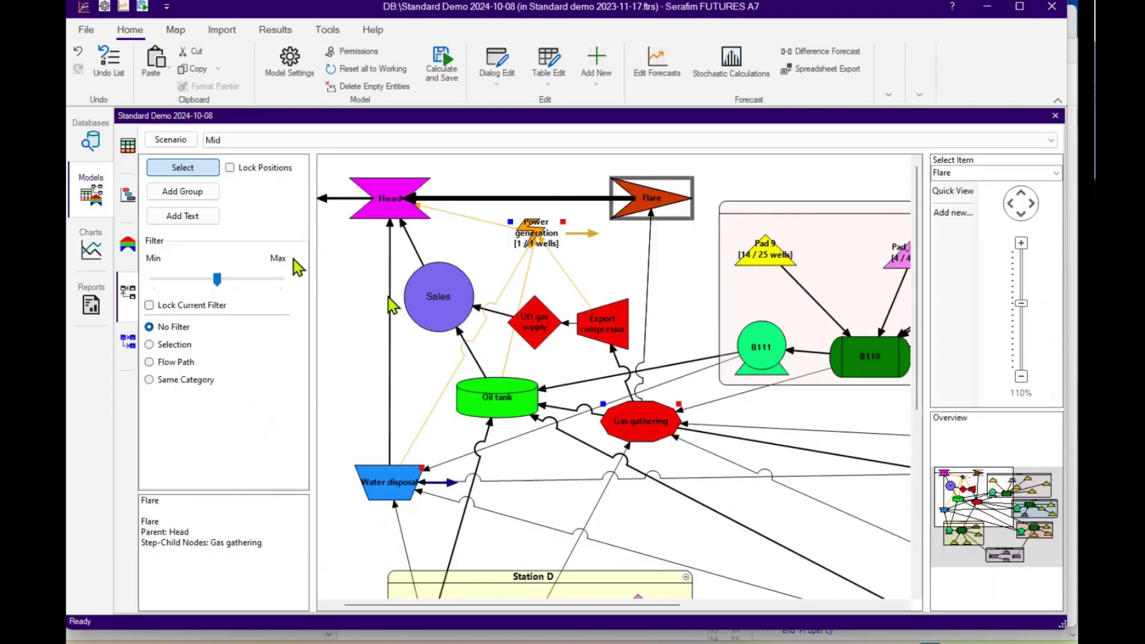
right_click(535, 243)
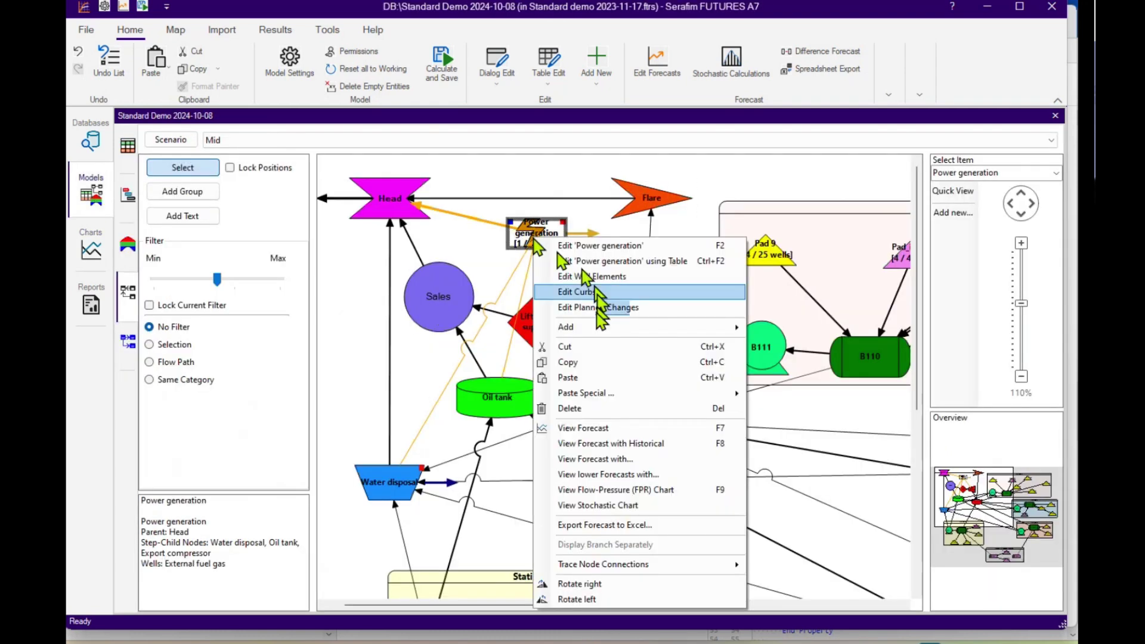
click(586, 428)
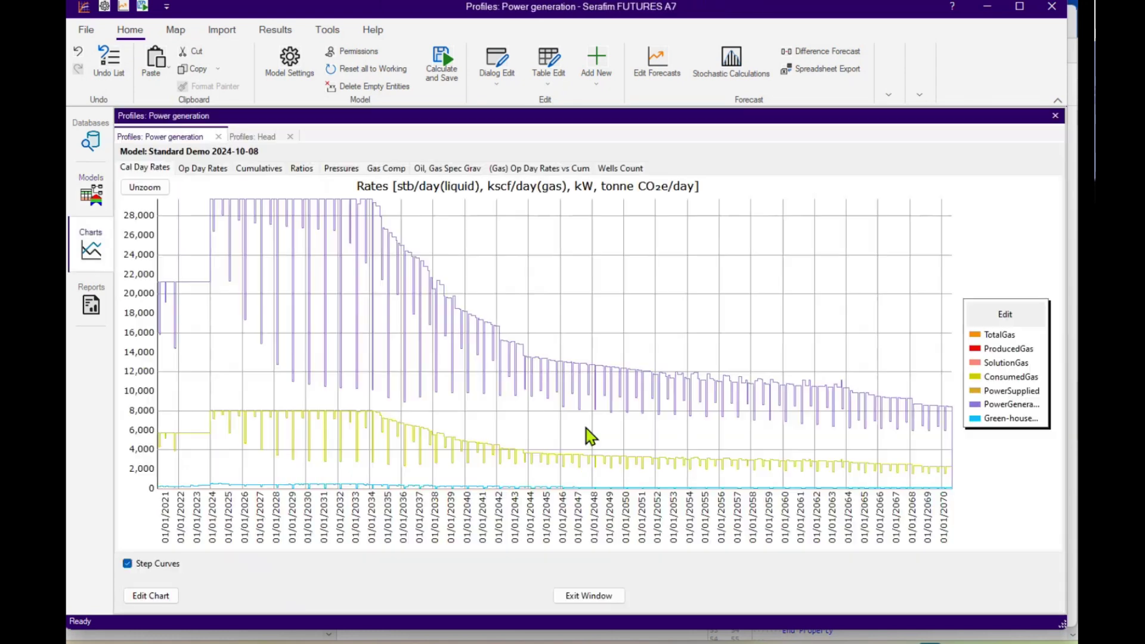
click(215, 171)
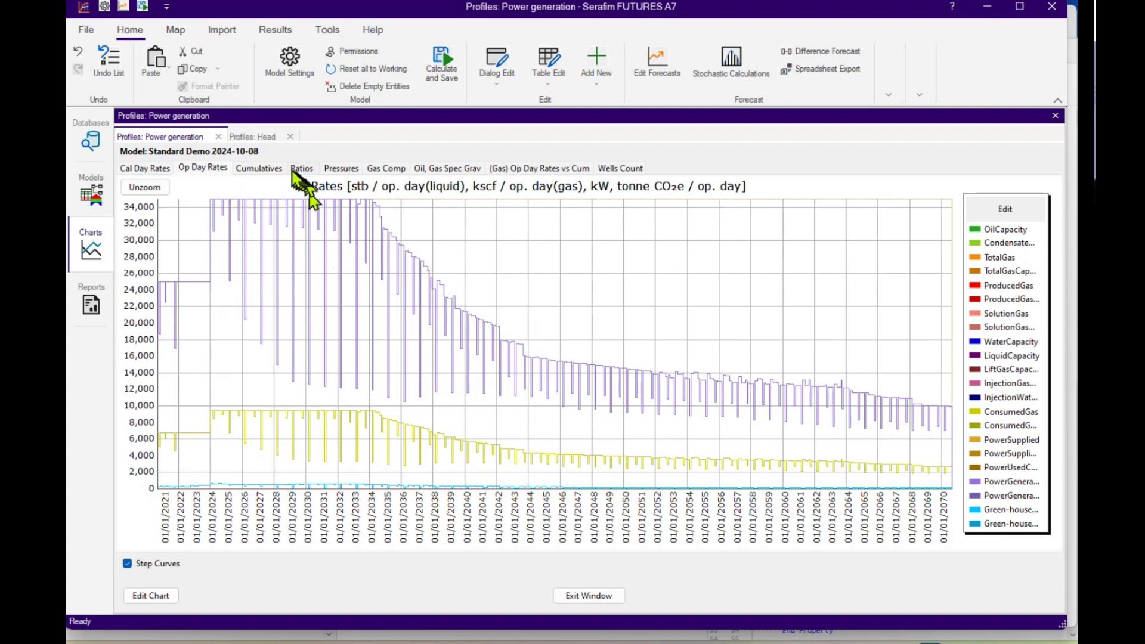
click(263, 169)
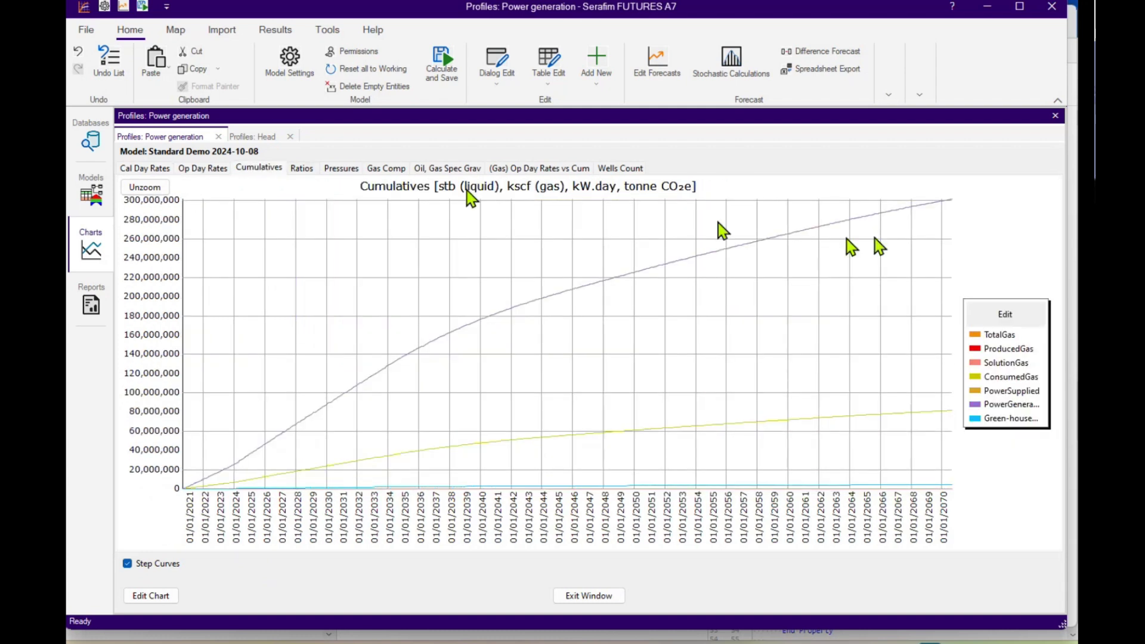
click(1000, 419)
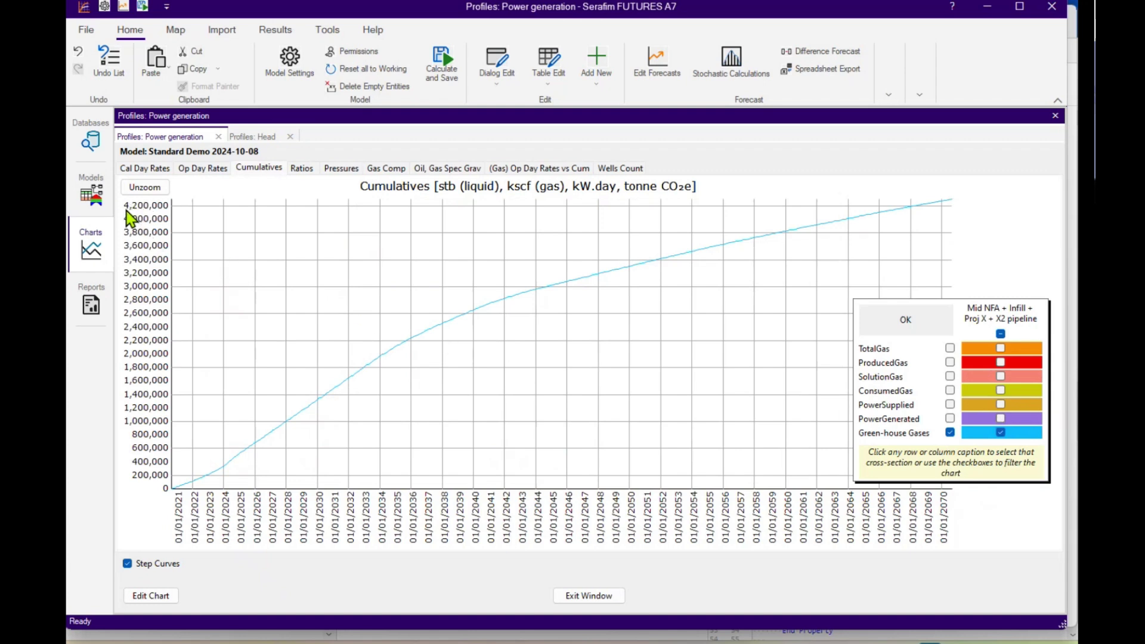
click(599, 597)
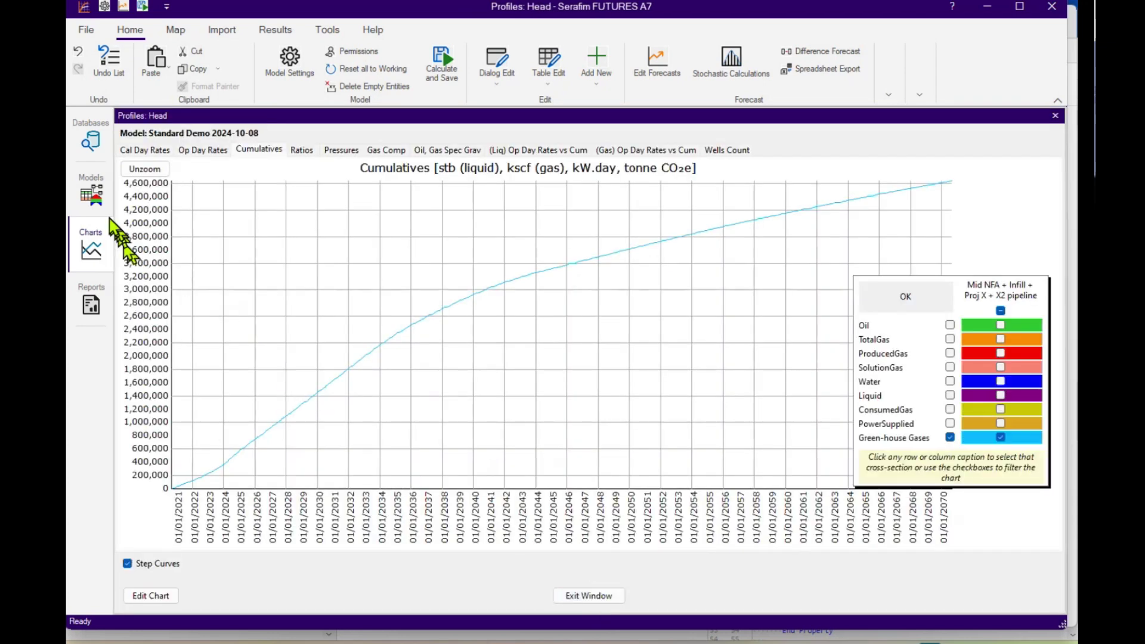
Examine the Greenhouse Gases capacity constraint in the Head node's properties, then close them without changes
click(93, 197)
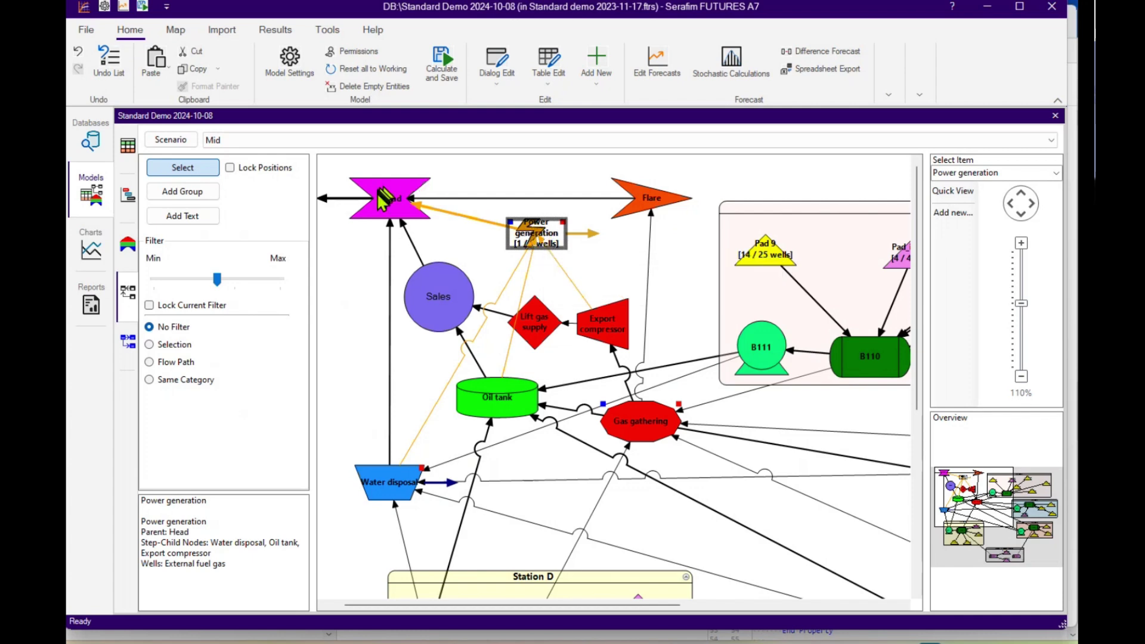
click(391, 201)
double_click(391, 201)
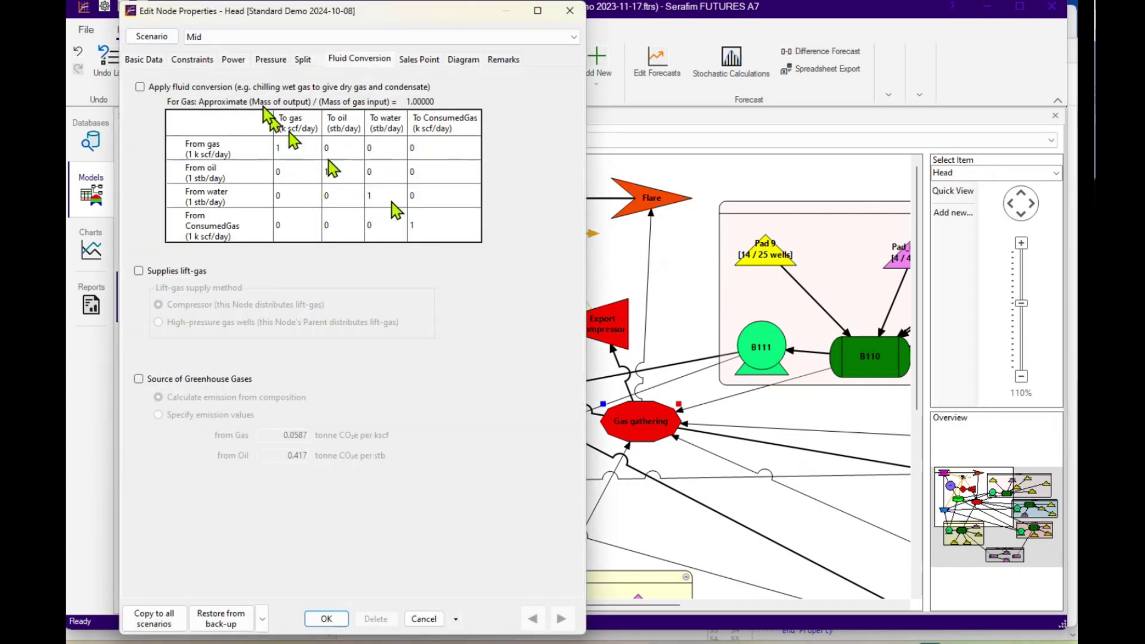
click(201, 62)
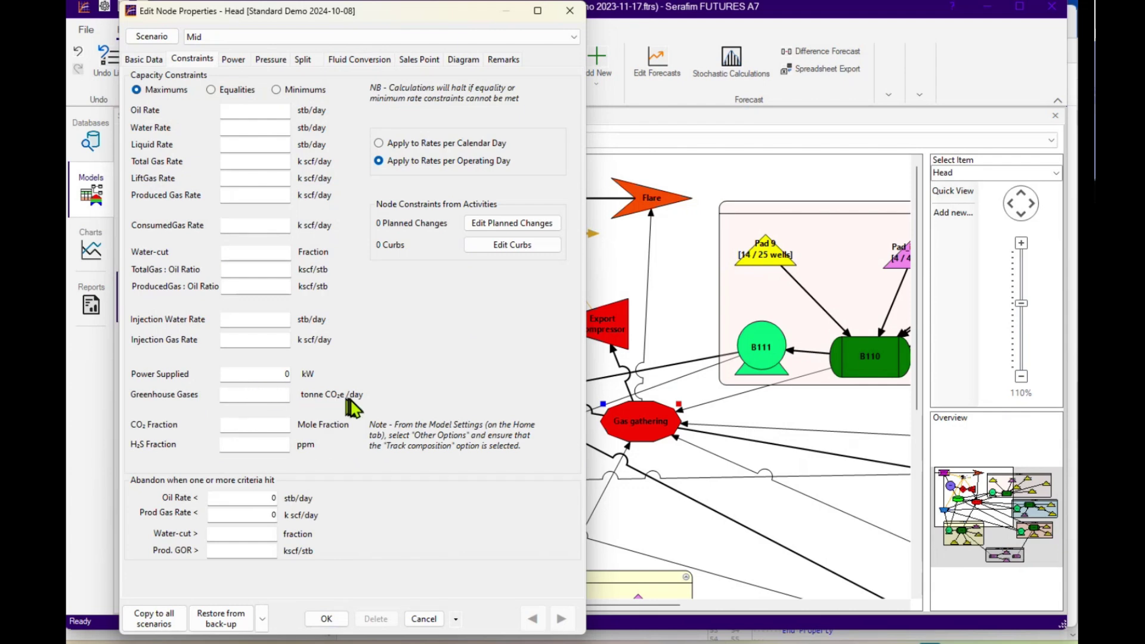
click(424, 619)
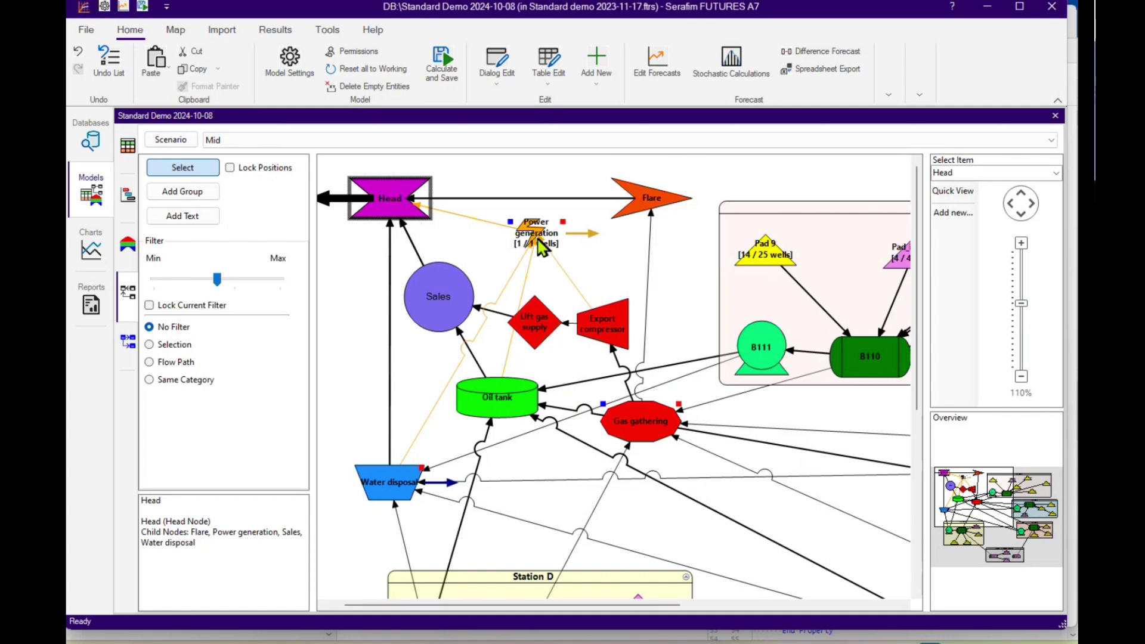
Examine the Sales node's sales point designation and its objective function values, including the greenhouse gas cost, then close without changes
mouse_move(527, 234)
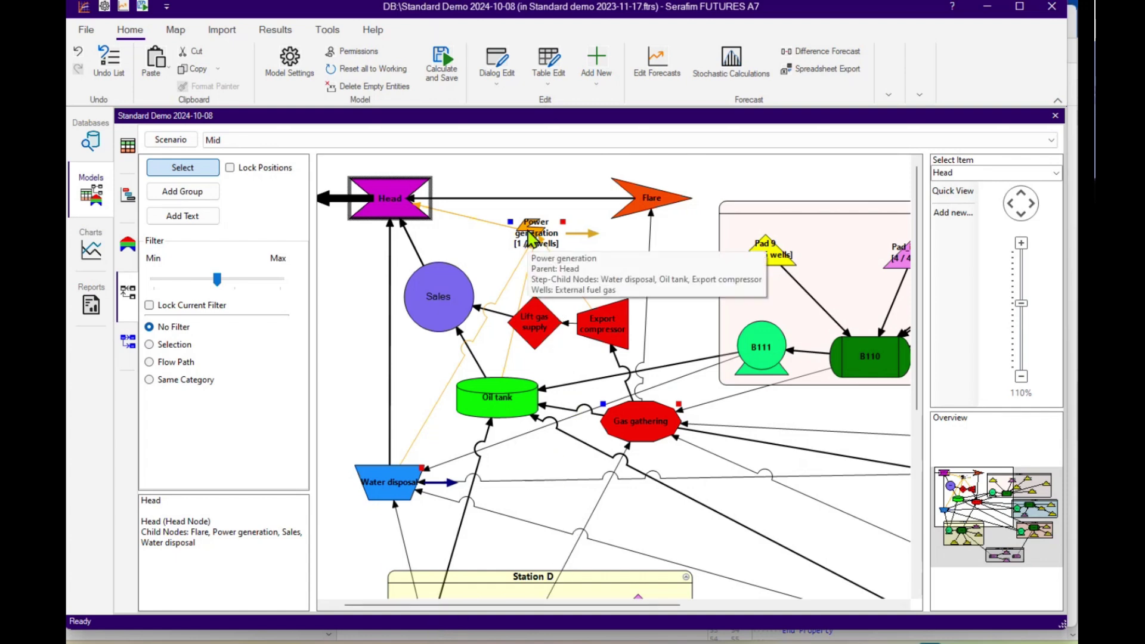
double_click(443, 274)
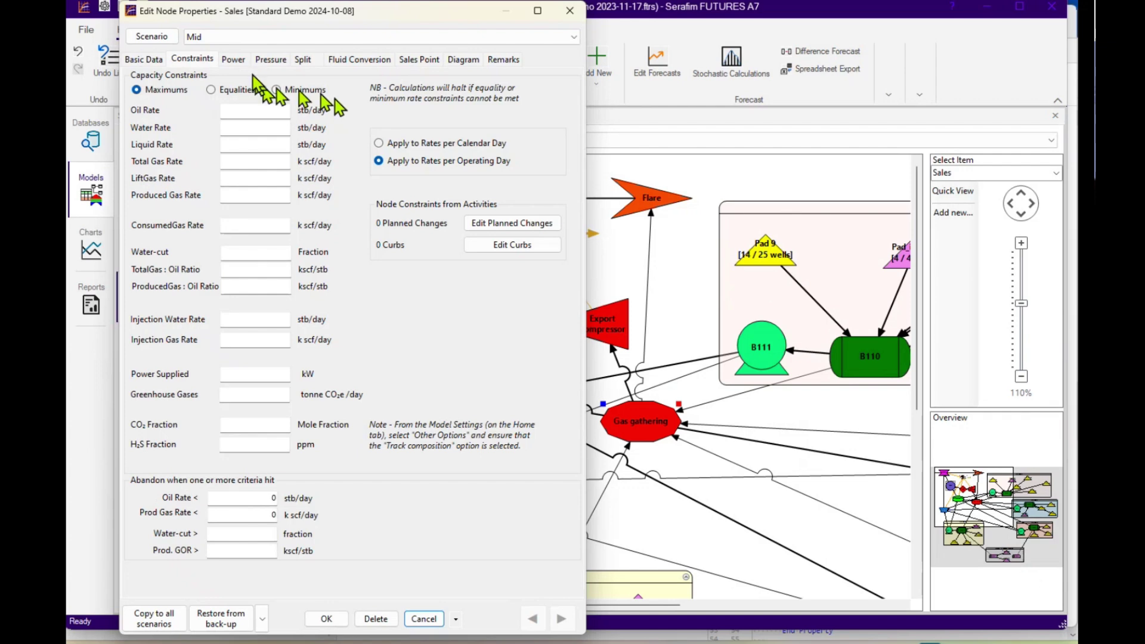
click(142, 59)
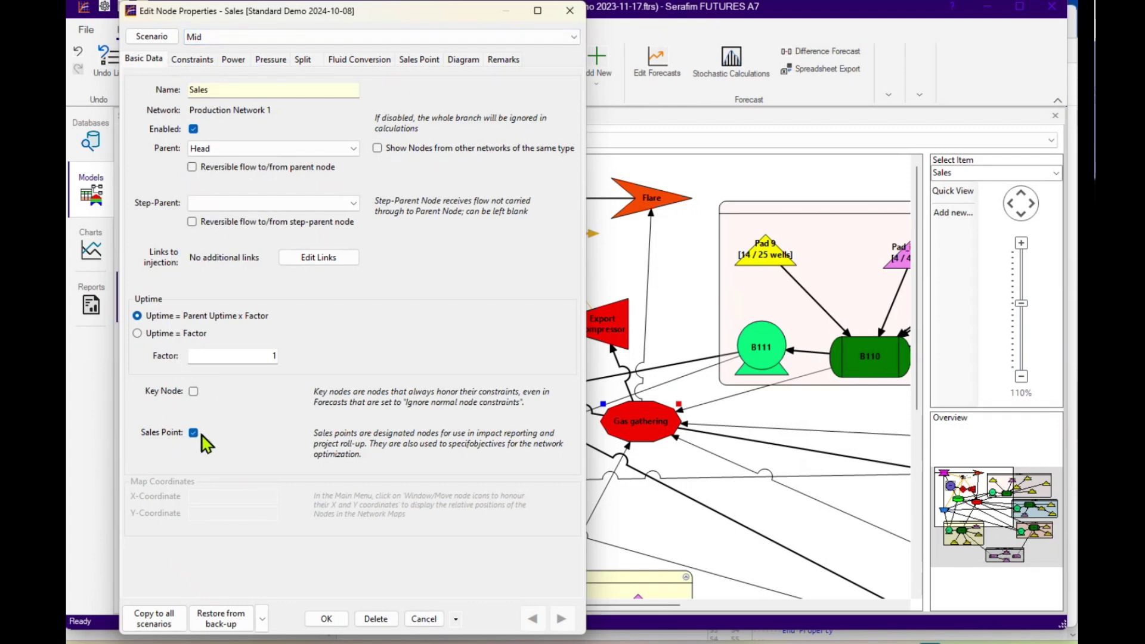
click(416, 61)
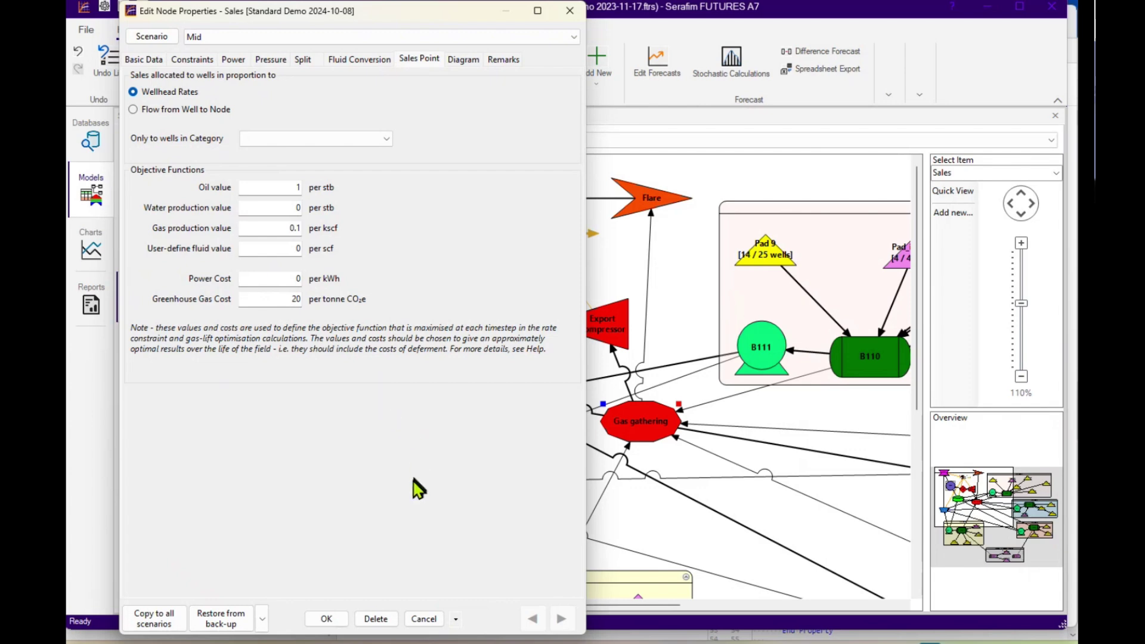
click(423, 621)
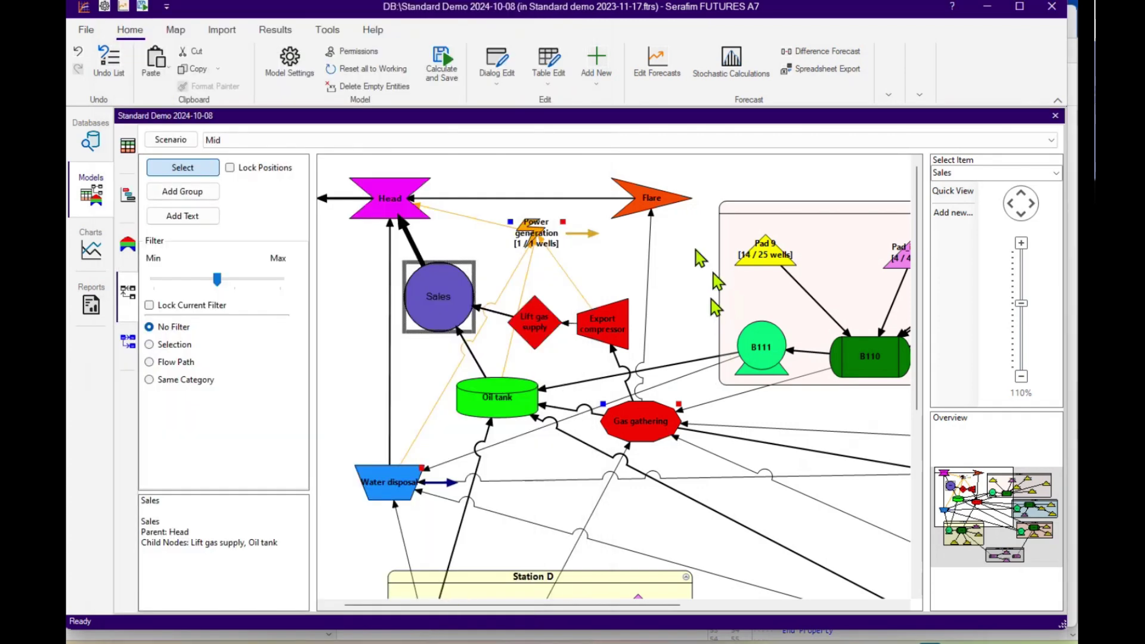
mouse_move(640, 434)
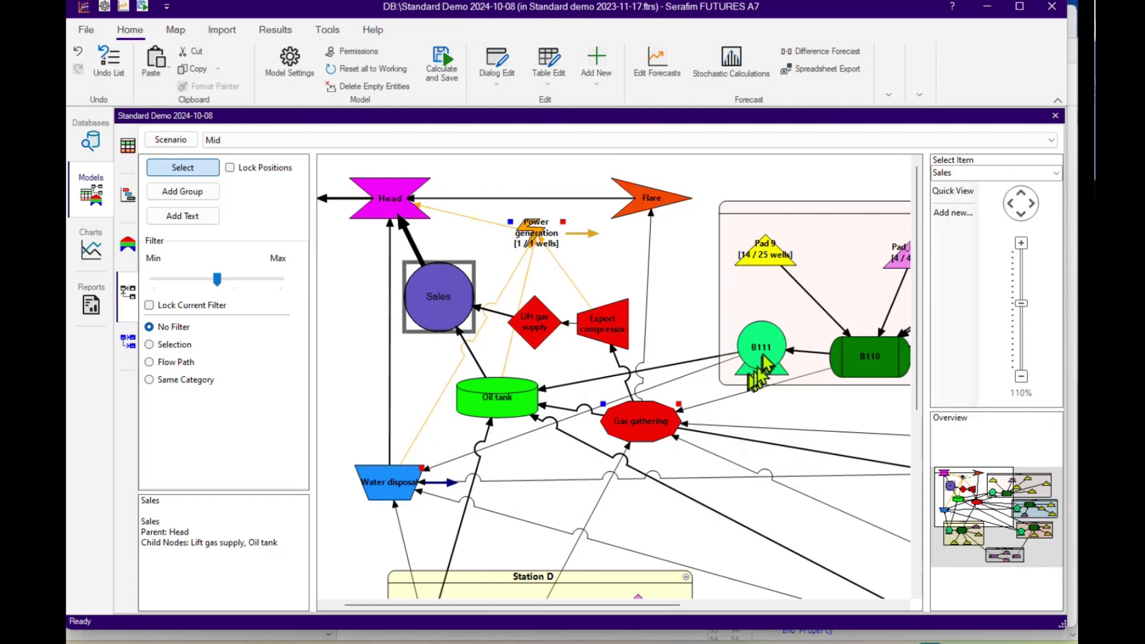
mouse_move(765, 355)
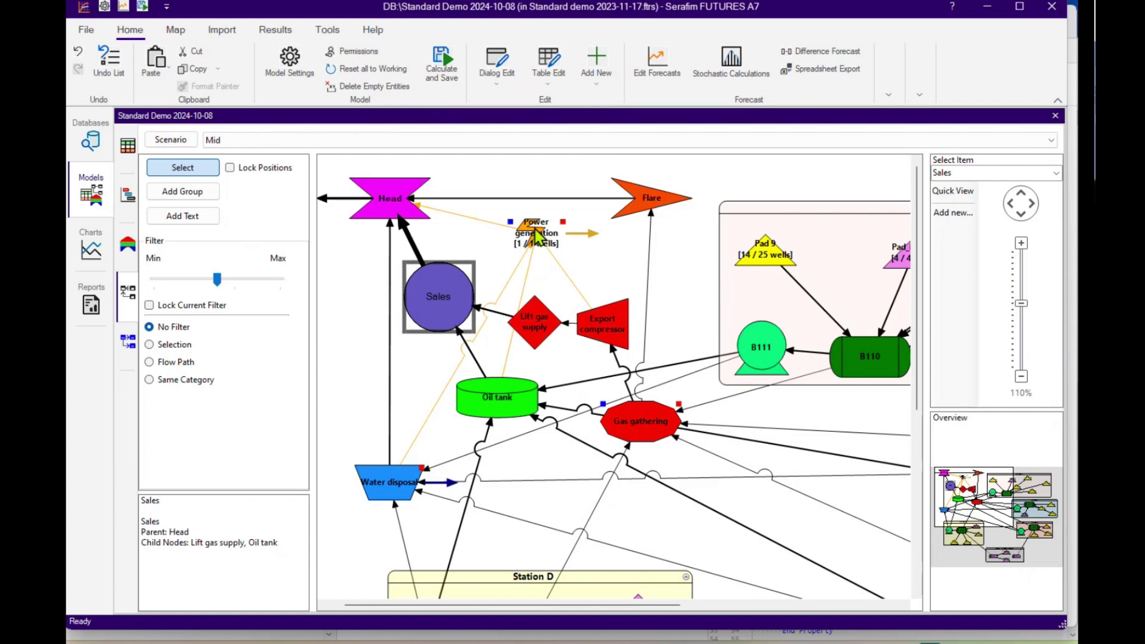
mouse_move(532, 239)
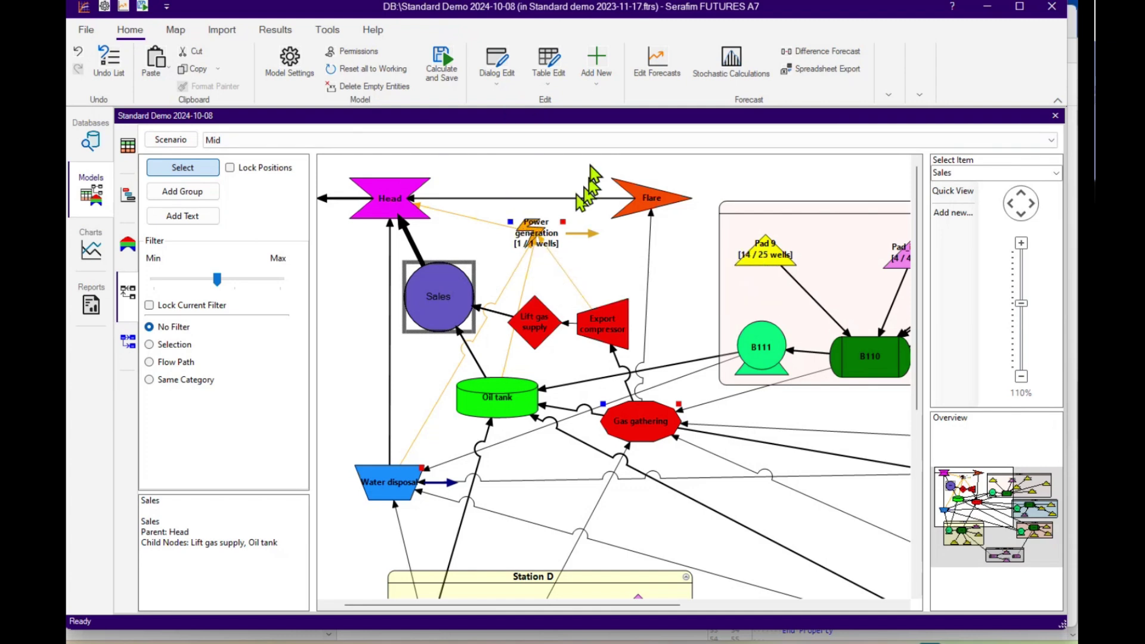
Enable the "Mid NFA +Infill + Proj X + X2 pipeline + GHG intensity limit" forecast and check that it includes the GHG limit project
click(656, 62)
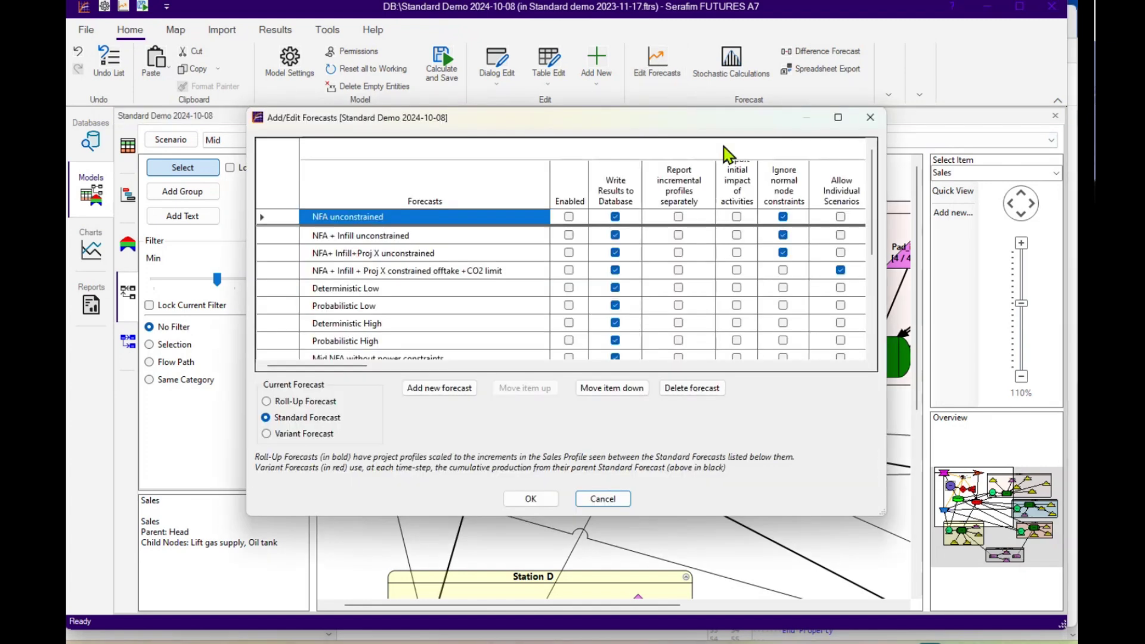
click(838, 118)
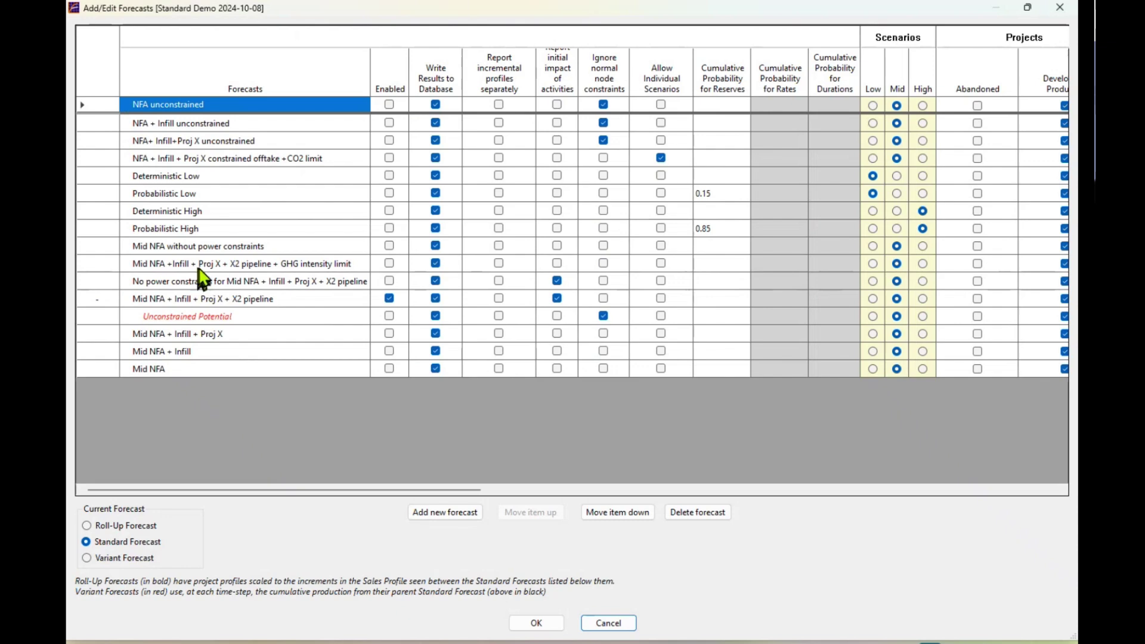
click(390, 264)
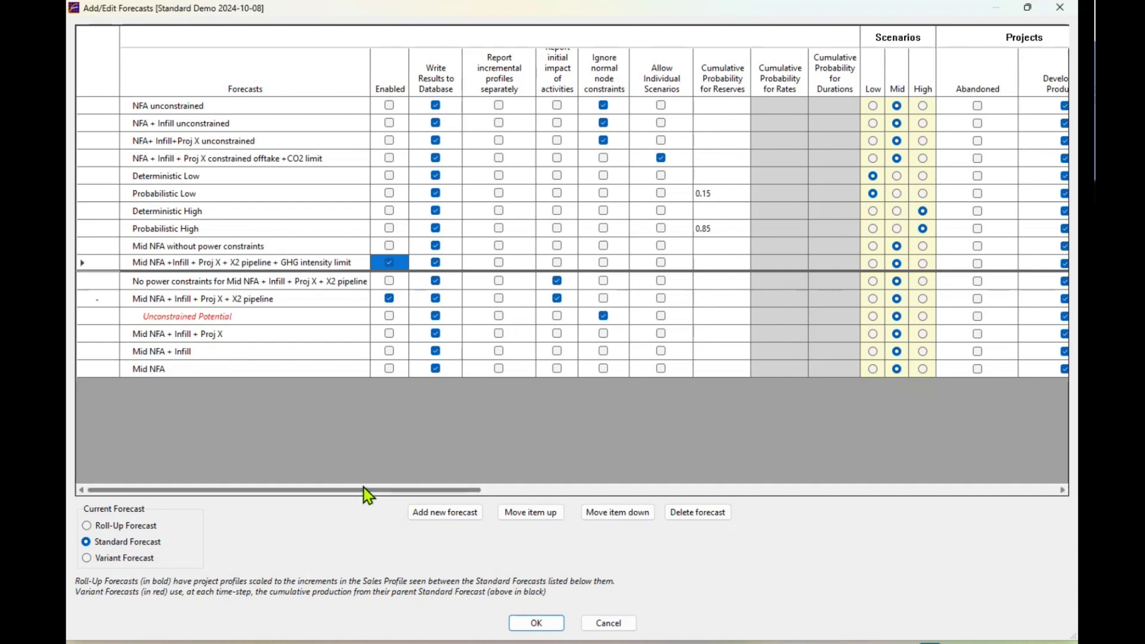
drag(368, 495, 932, 531)
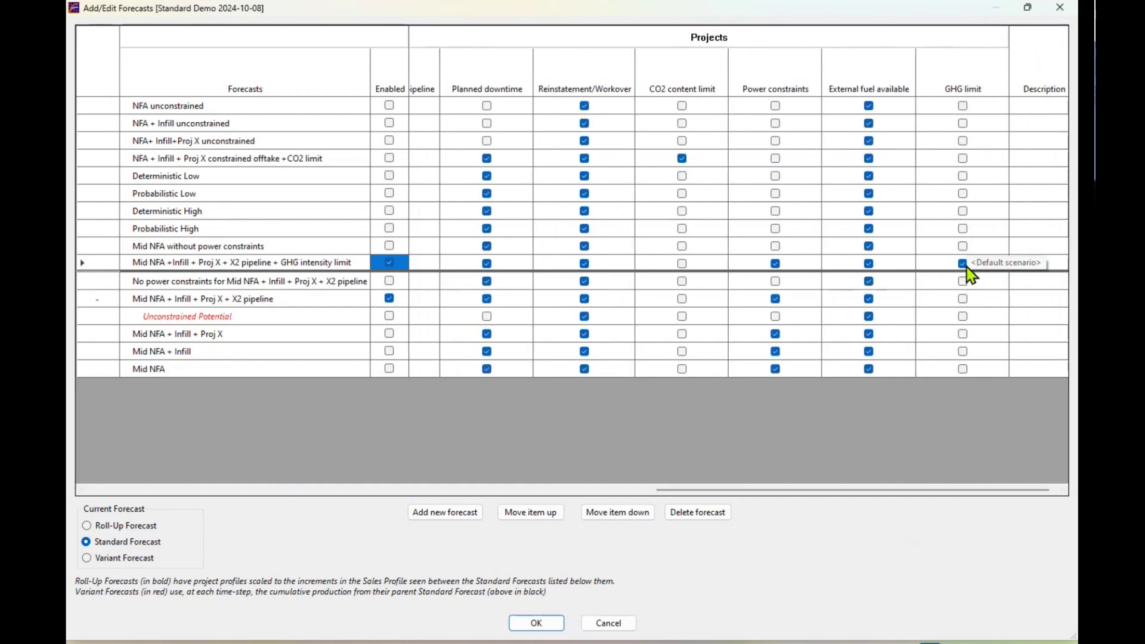
click(536, 623)
Calculate the Standard Demo 2024-10-08 model and save the output to database and memory
mouse_move(537, 240)
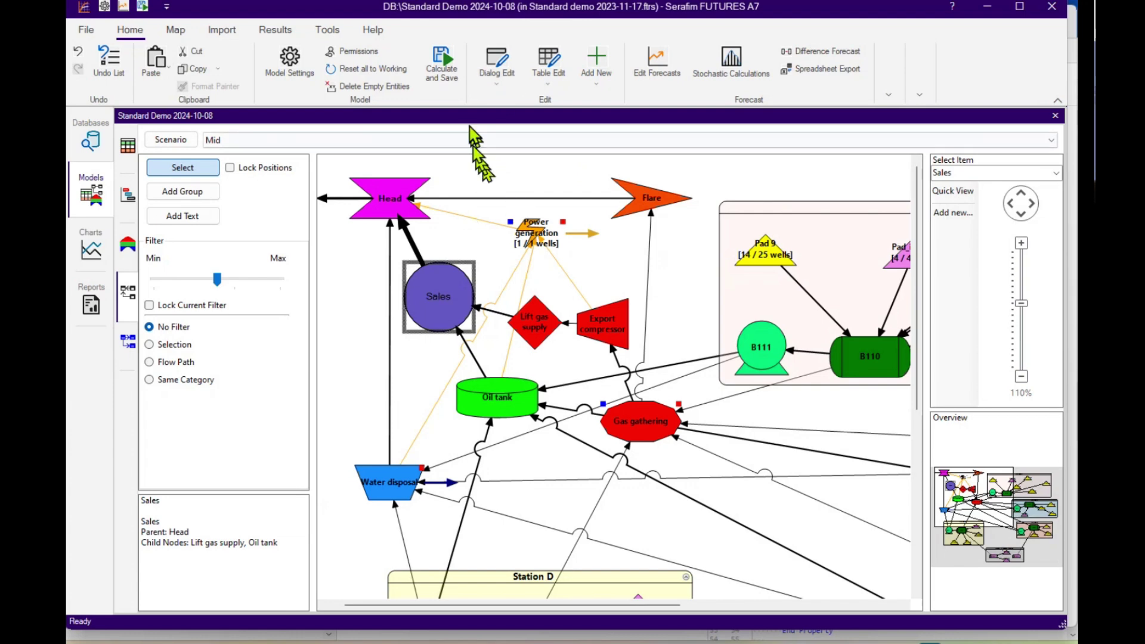
click(449, 70)
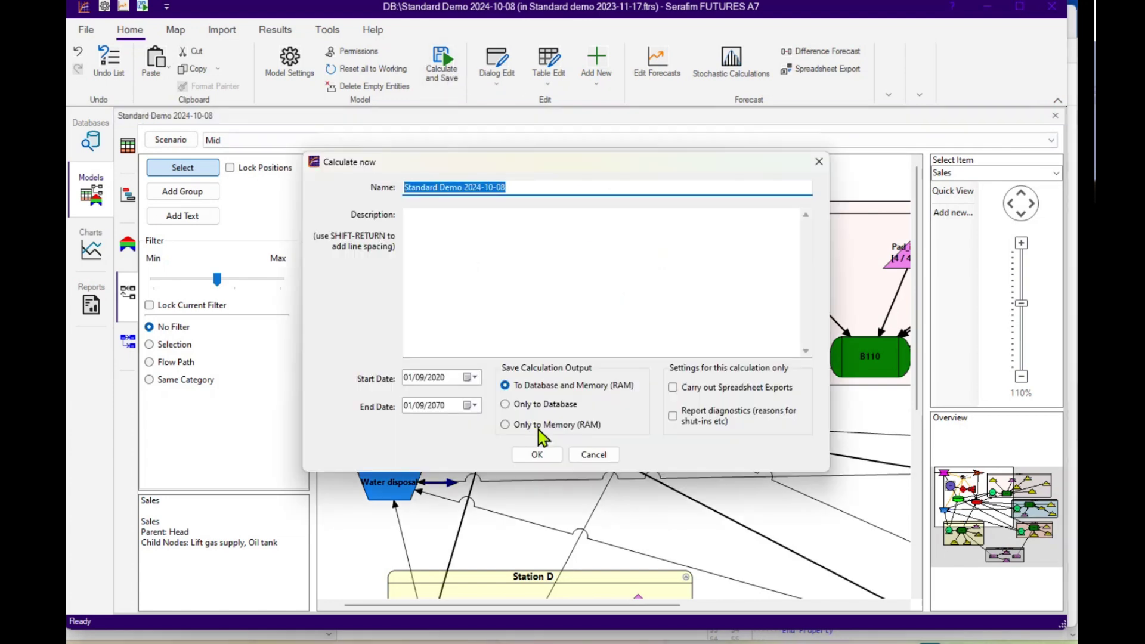
click(539, 454)
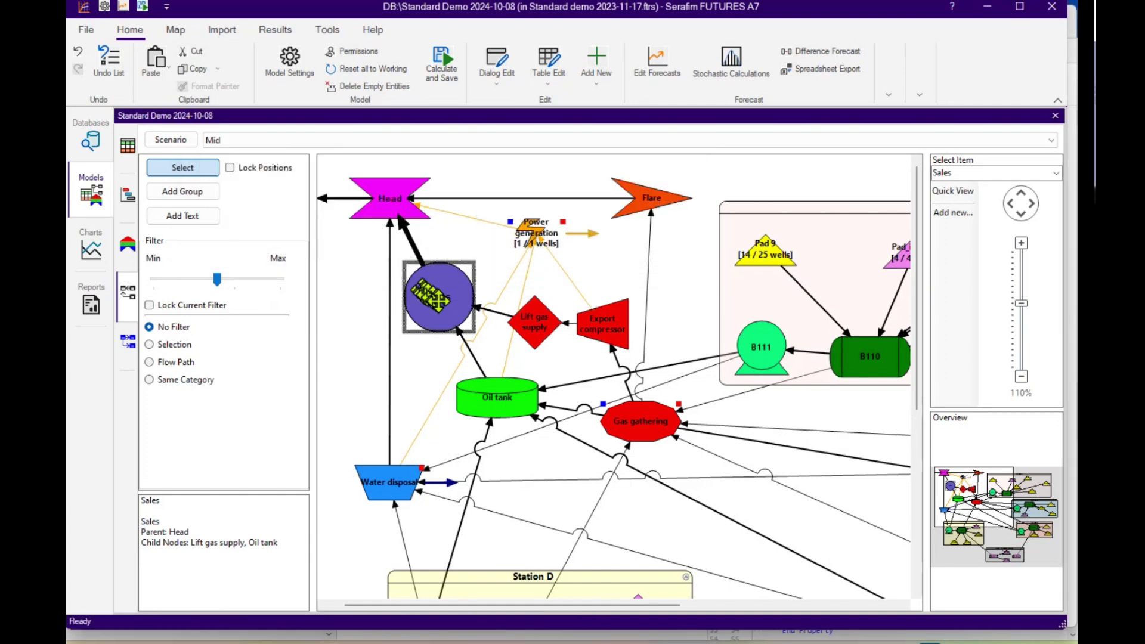
View the Head node's calendar day rates filtered to Green-house Gases only and compare the profiles of the two enabled forecasts
click(390, 199)
right_click(392, 201)
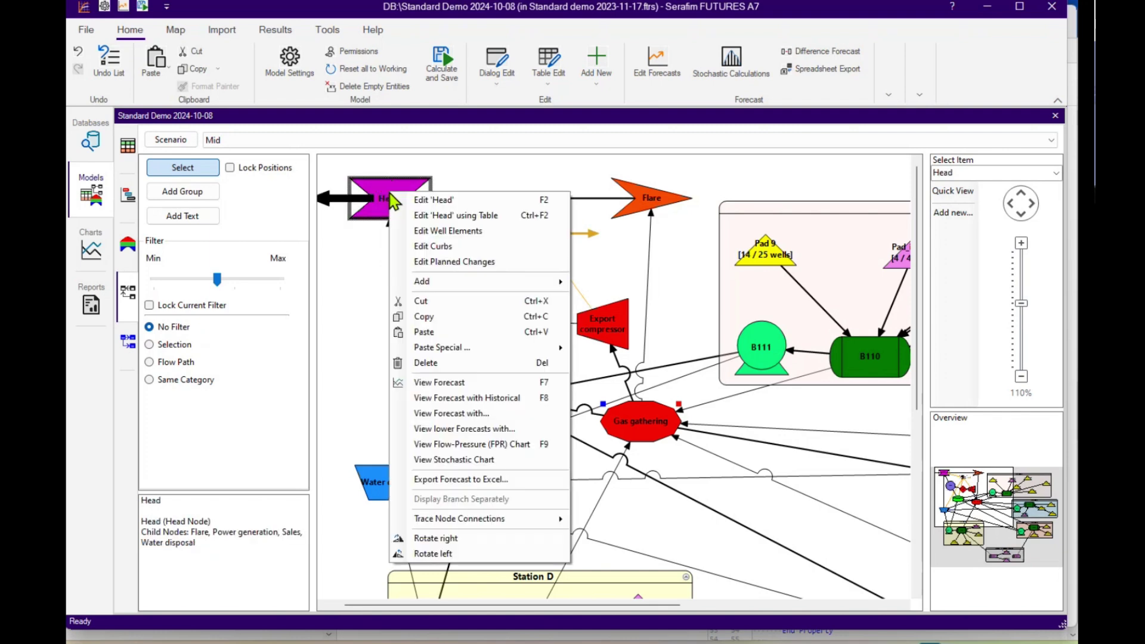
click(448, 384)
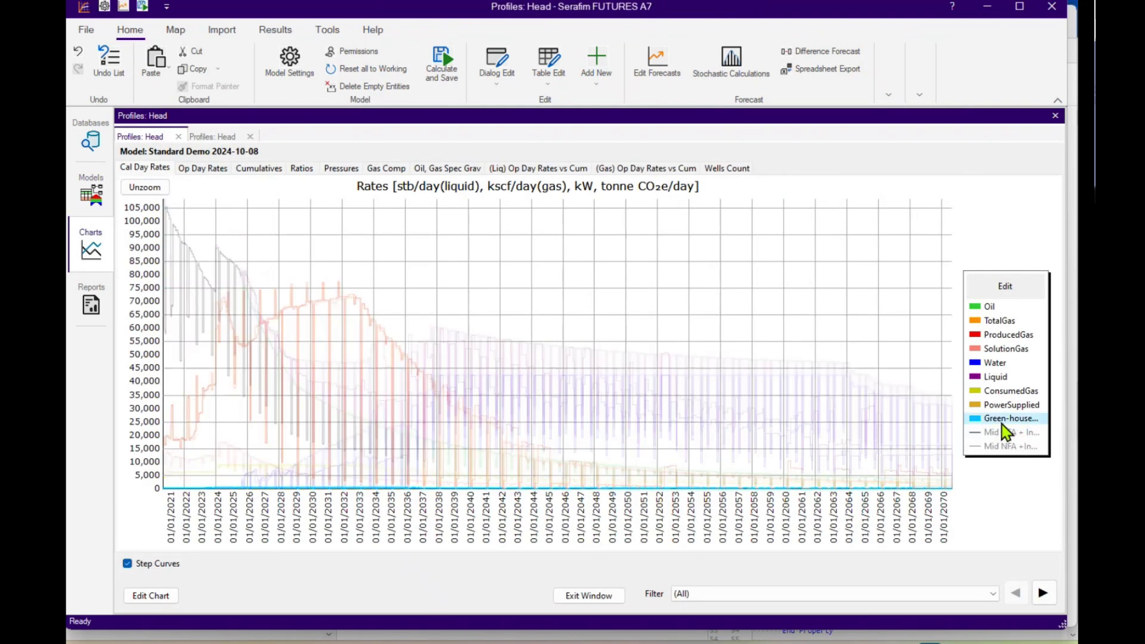
click(1003, 425)
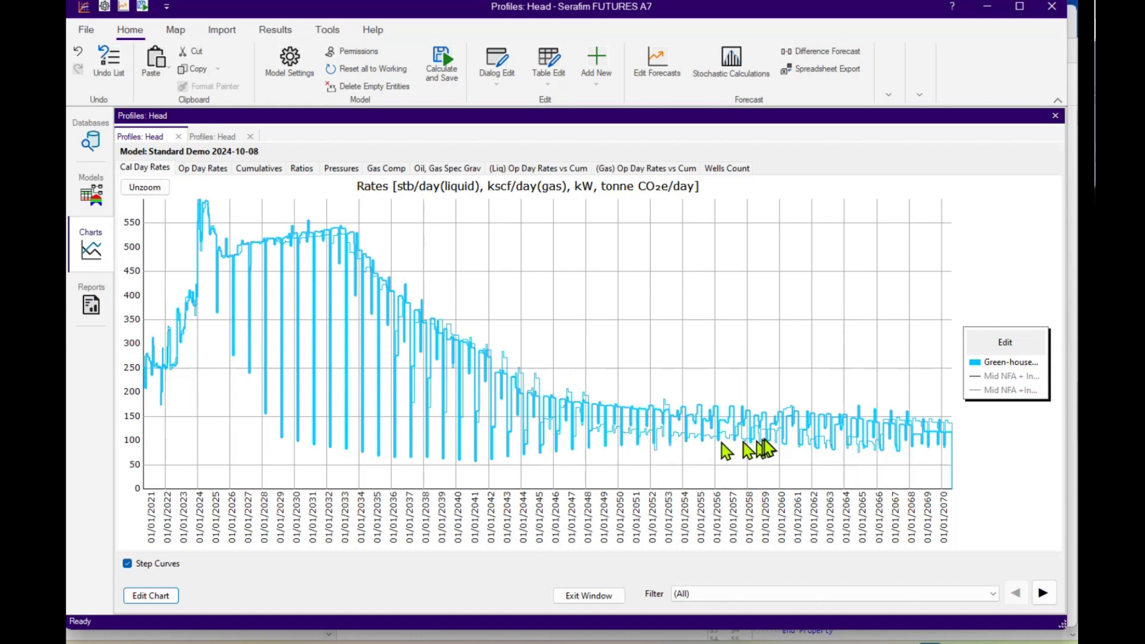
click(1002, 390)
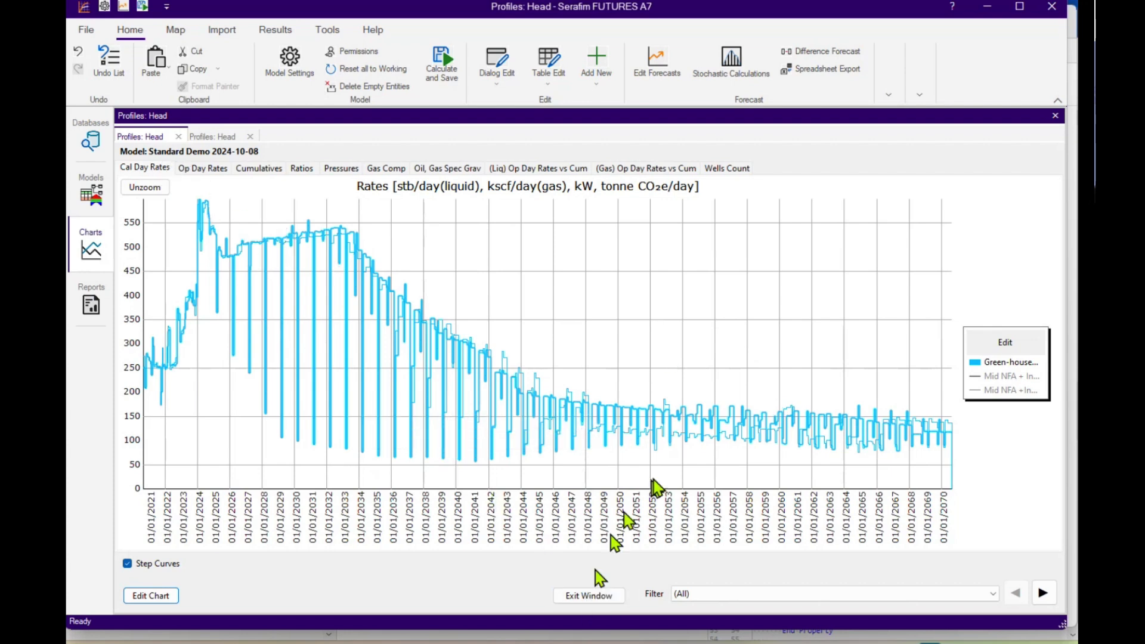
Show only Oil in the Head node's calendar day rates and cumulatives charts, and compare the two forecasts
click(982, 343)
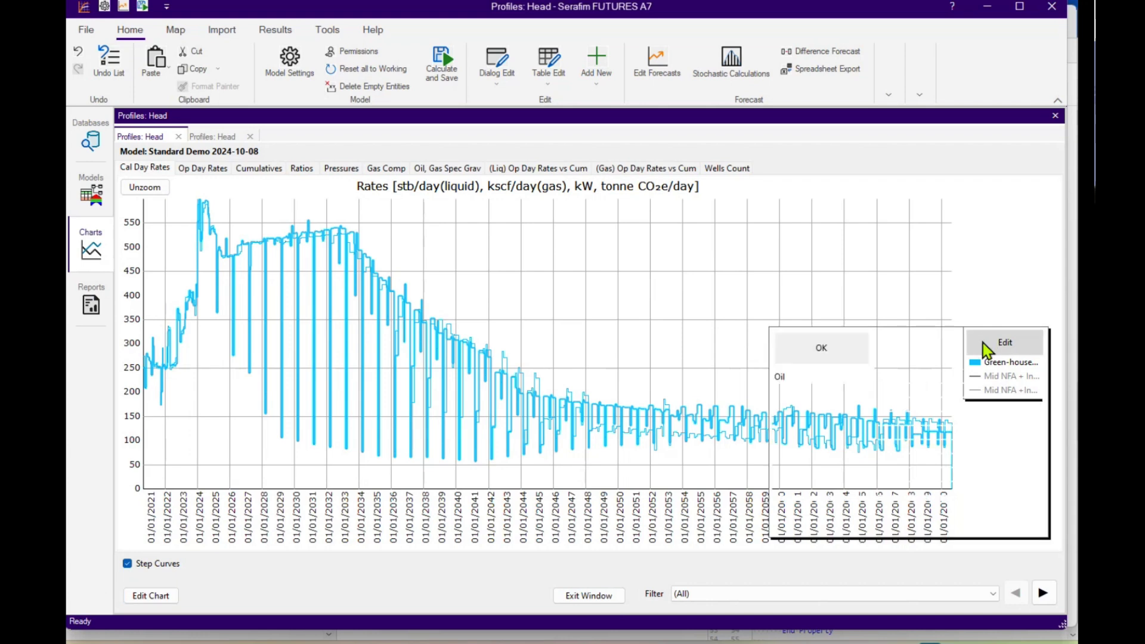
click(866, 377)
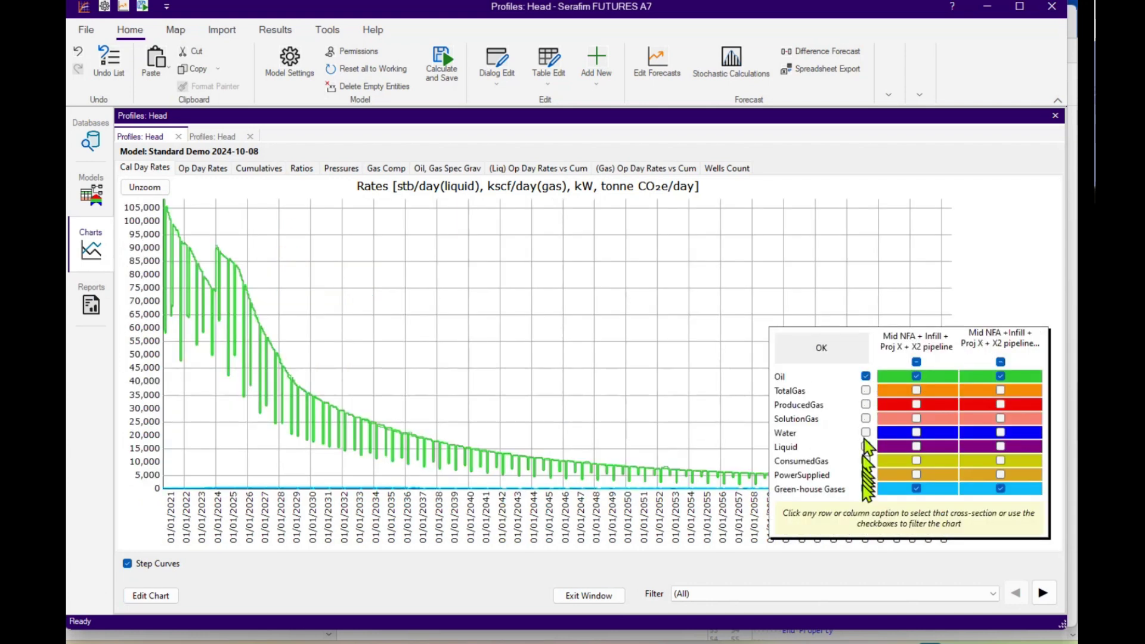
click(866, 489)
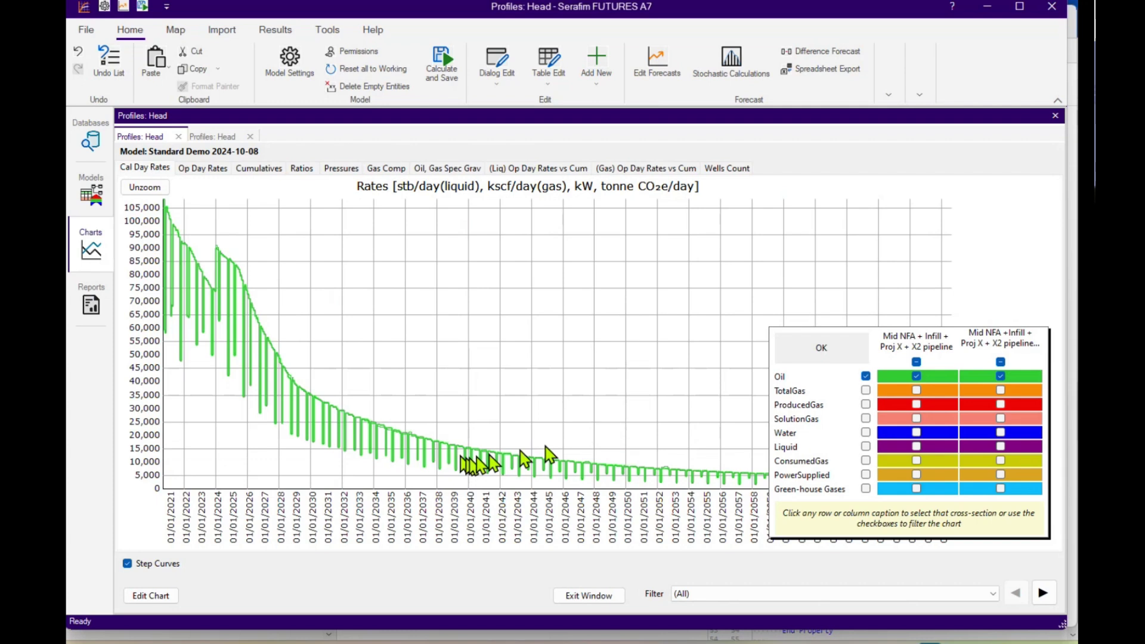
click(821, 352)
click(270, 174)
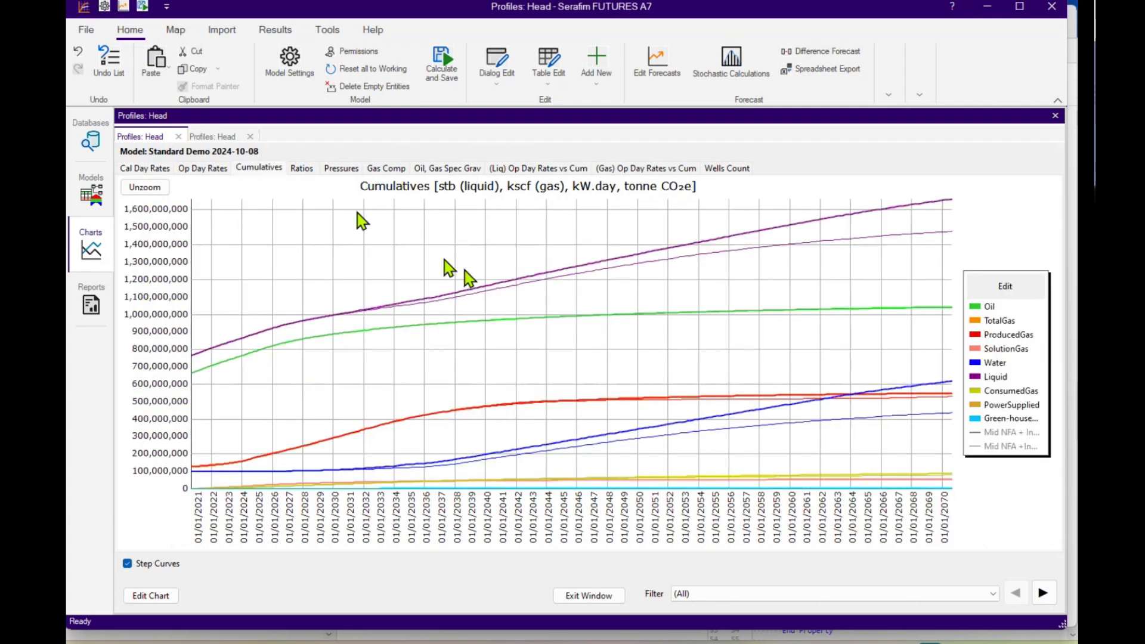
mouse_move(1009, 314)
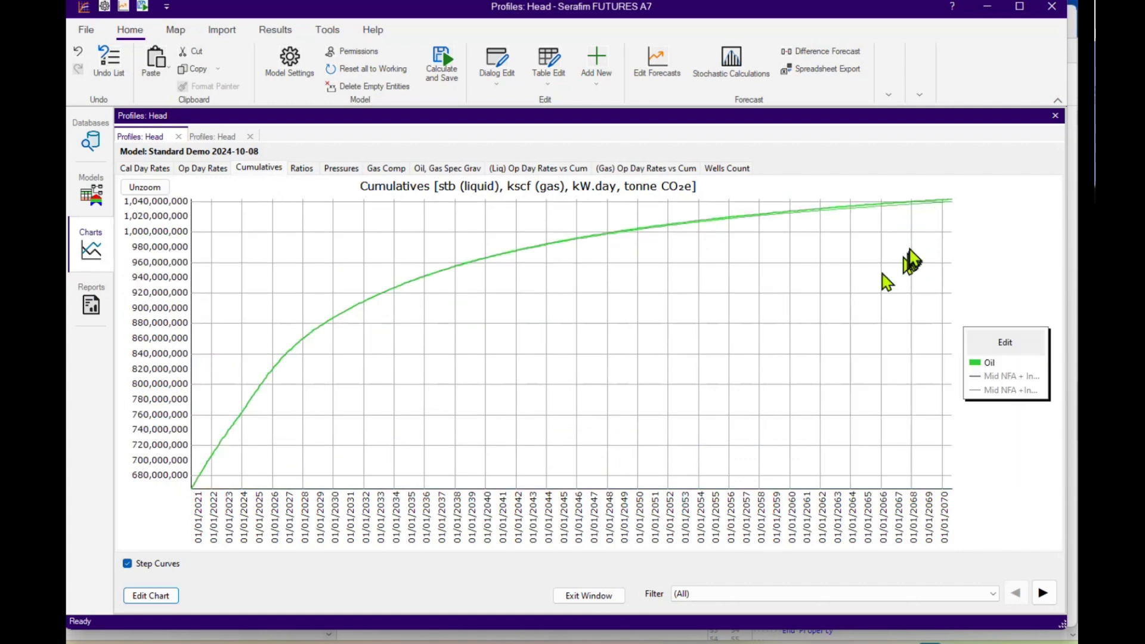
Examine the end of the two forecasts' cumulative Oil curves around 2070 up close, then restore the full chart range
drag(915, 237, 849, 291)
mouse_move(870, 257)
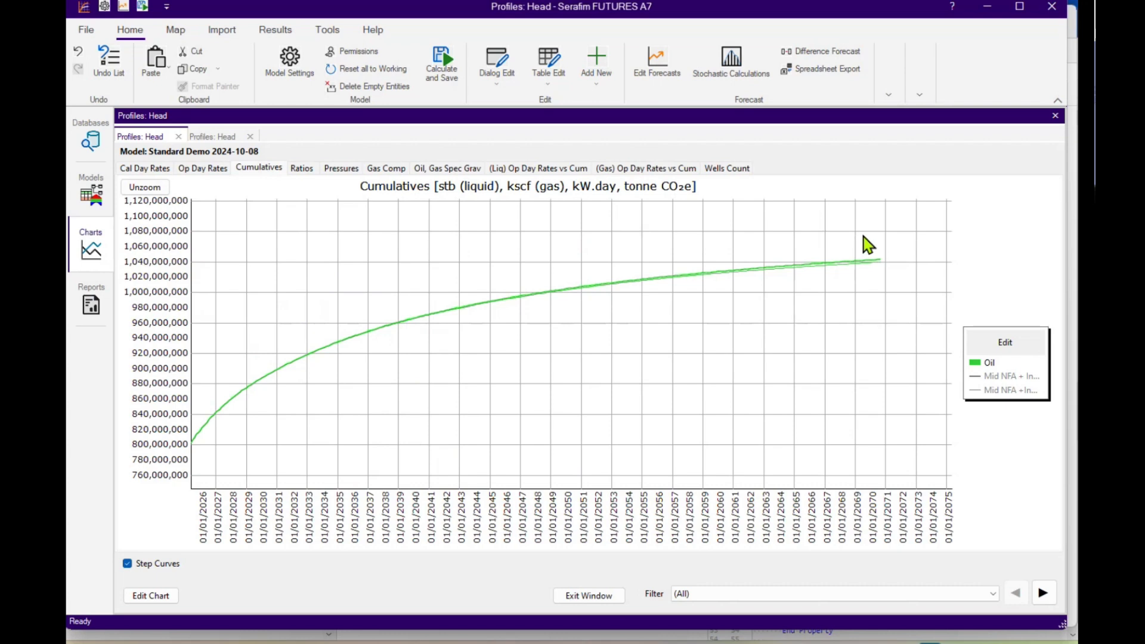
drag(865, 235, 906, 284)
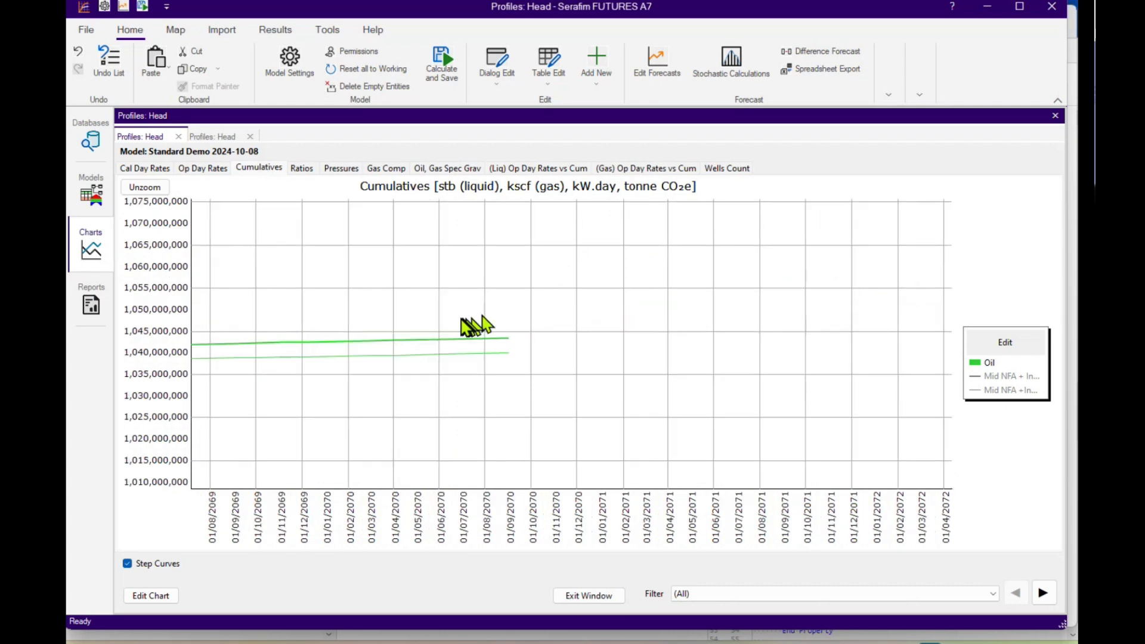
drag(458, 315, 552, 389)
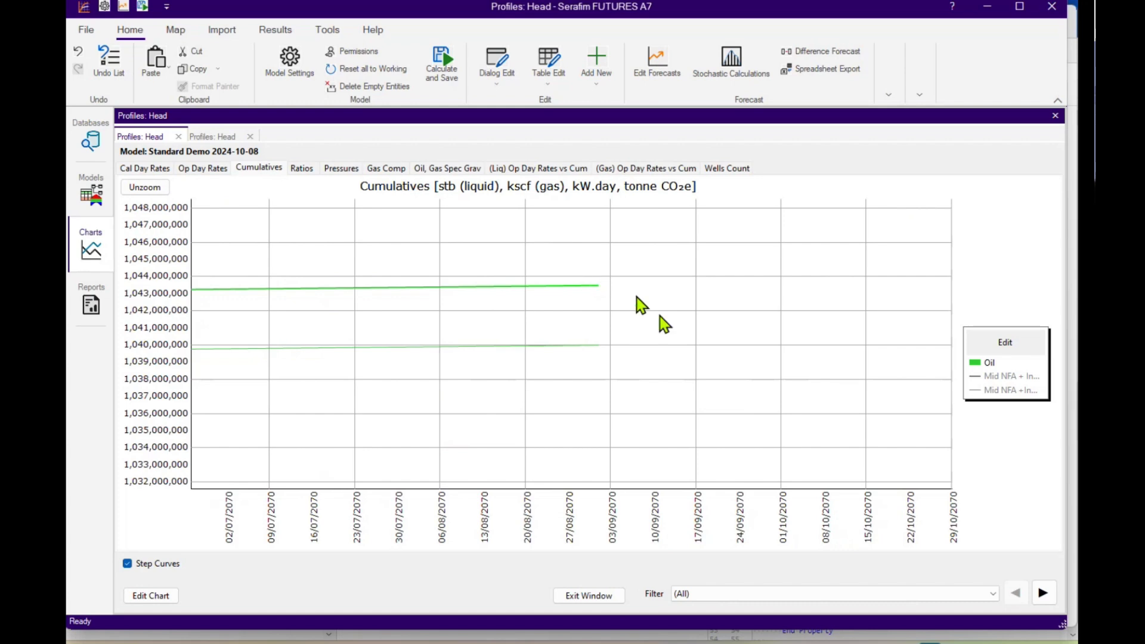
drag(626, 314, 626, 312)
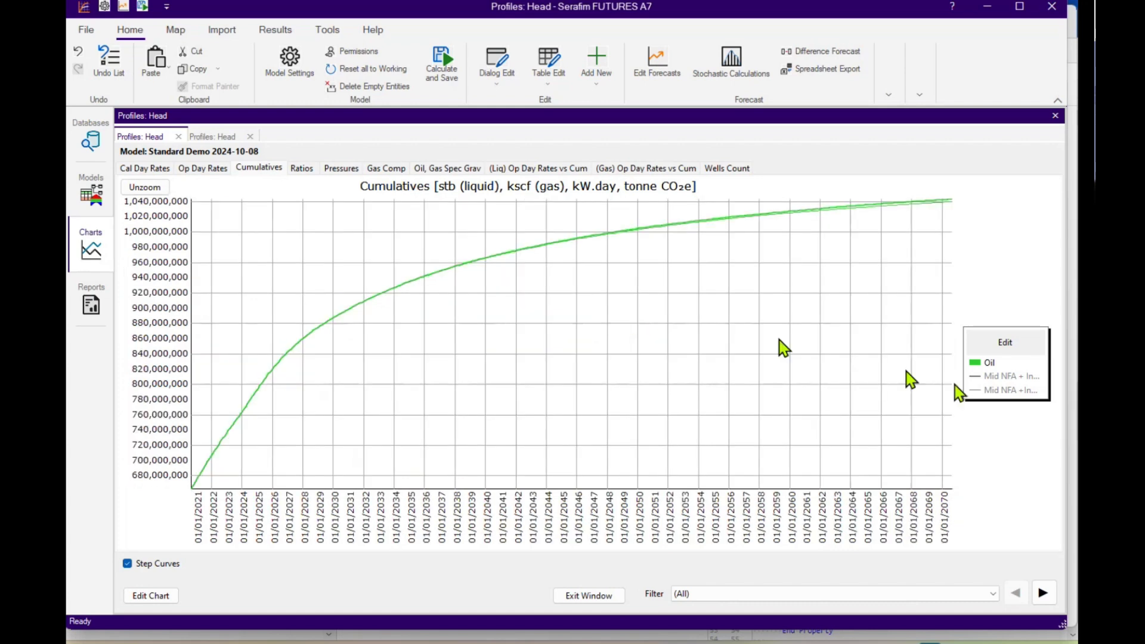
Show only Green-house Gases for both forecasts in the Head node's cumulatives chart, leaving out Oil
click(996, 349)
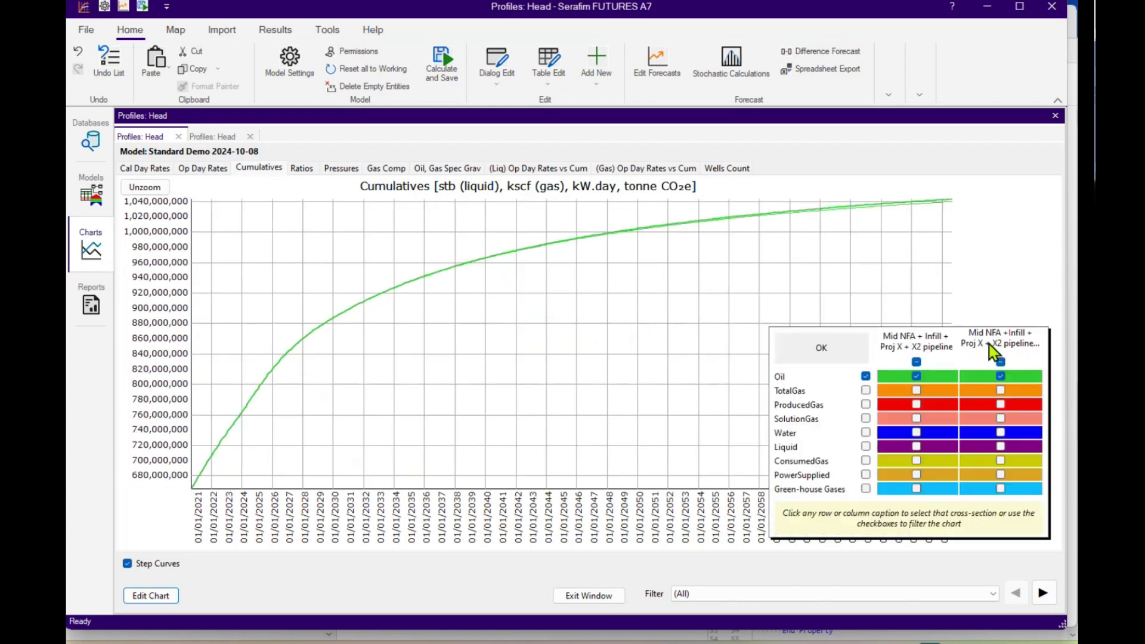
click(866, 489)
click(821, 348)
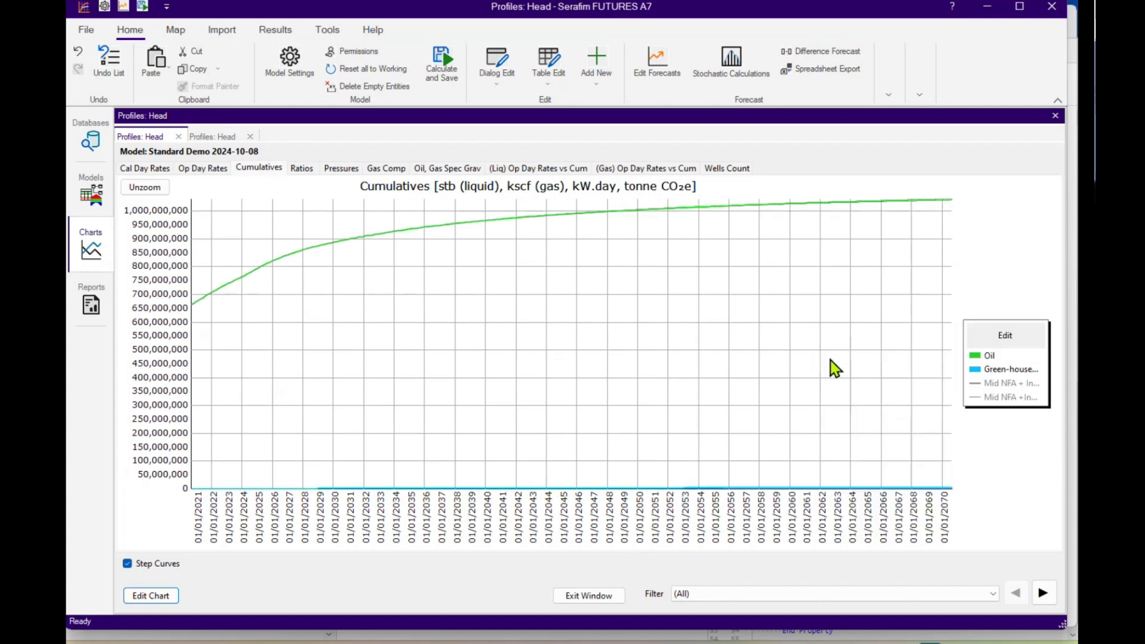
click(1008, 337)
click(866, 369)
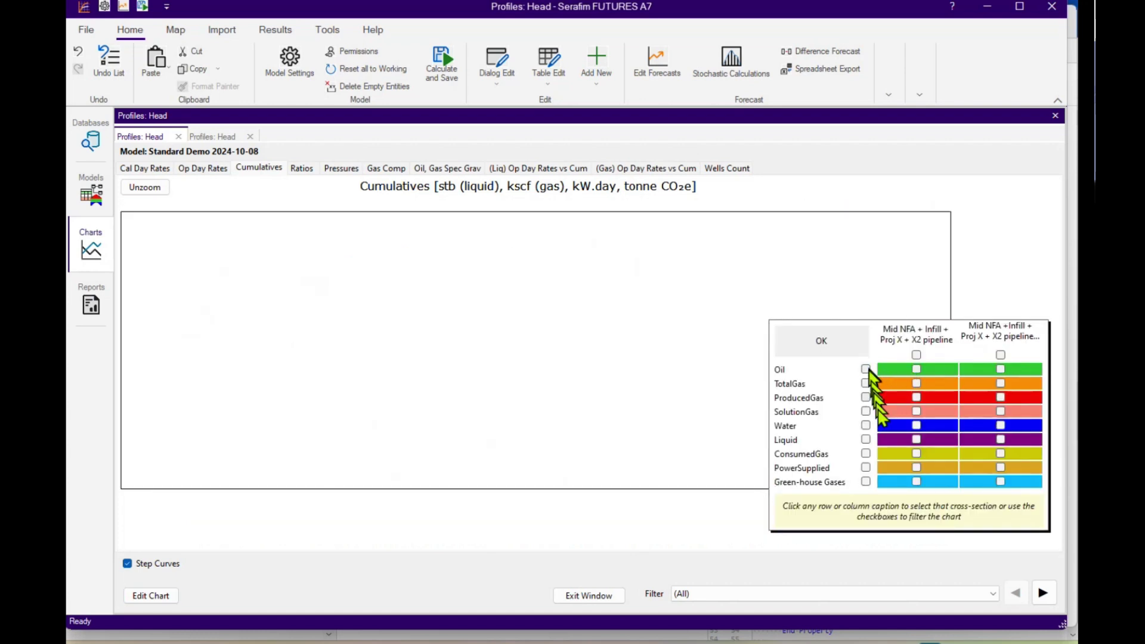
click(866, 482)
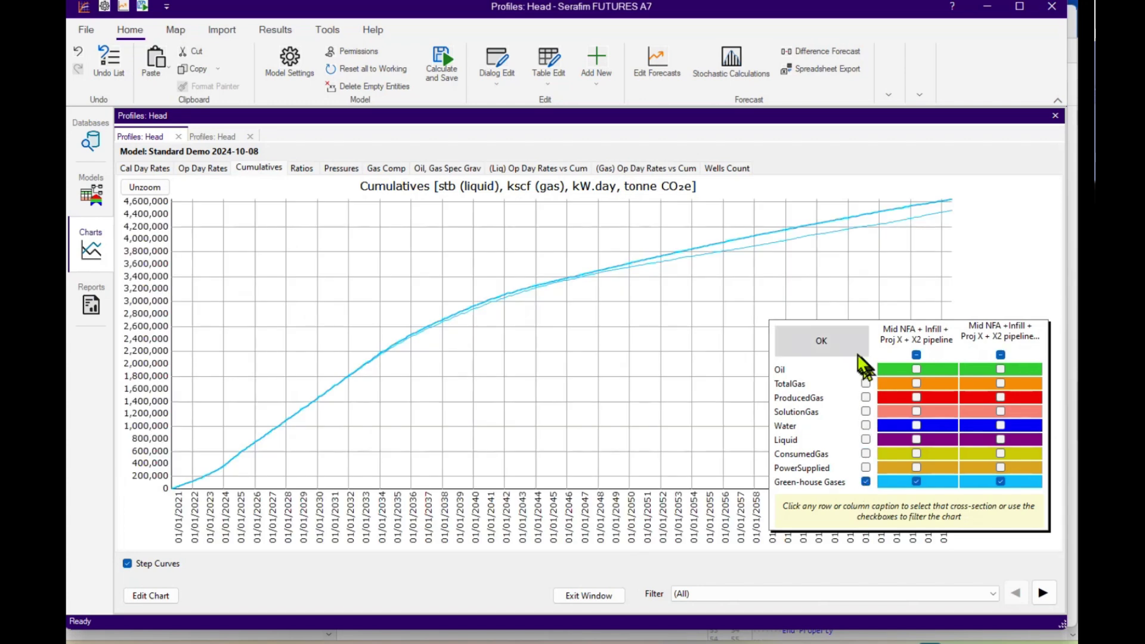
click(843, 341)
Compare the two forecasts' cumulative Green-house Gases curves close up at their end in 2070
drag(859, 350, 791, 400)
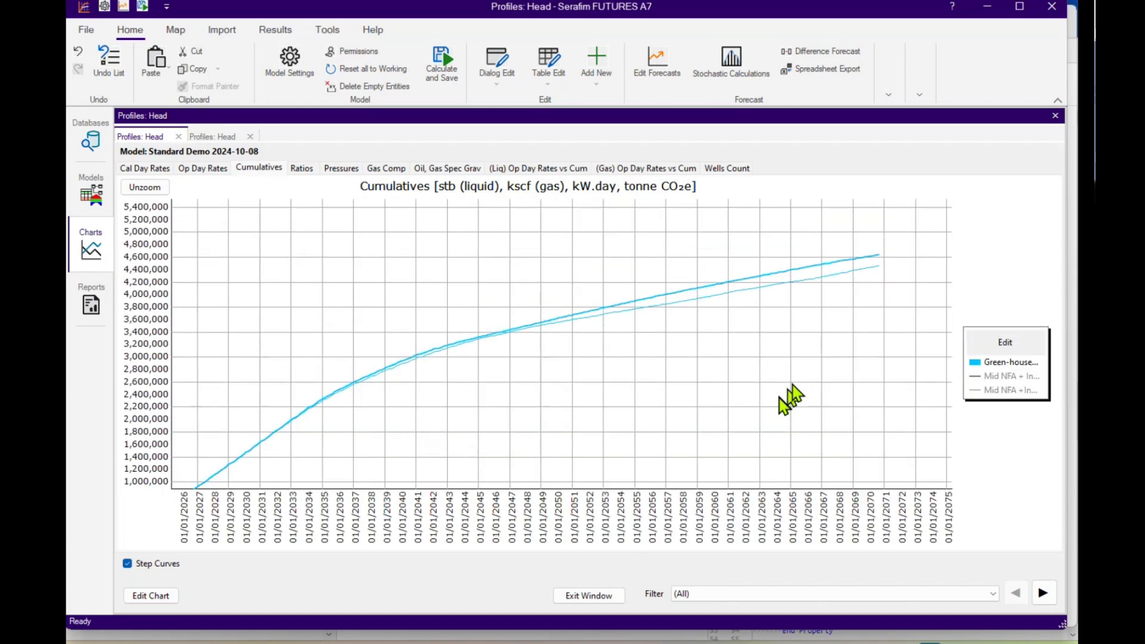
drag(846, 226, 903, 296)
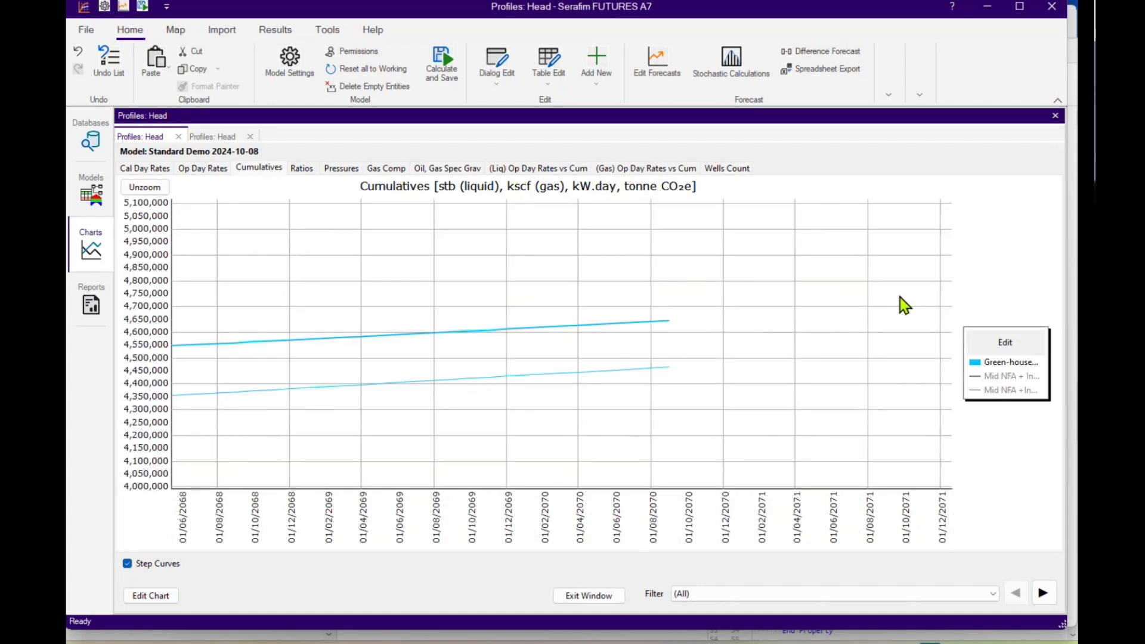
mouse_move(662, 368)
Close the two-forecast Head profiles chart, collapse the remaining chart's curve selection, and return to the Standard Demo 2024-10-08 model map
click(571, 596)
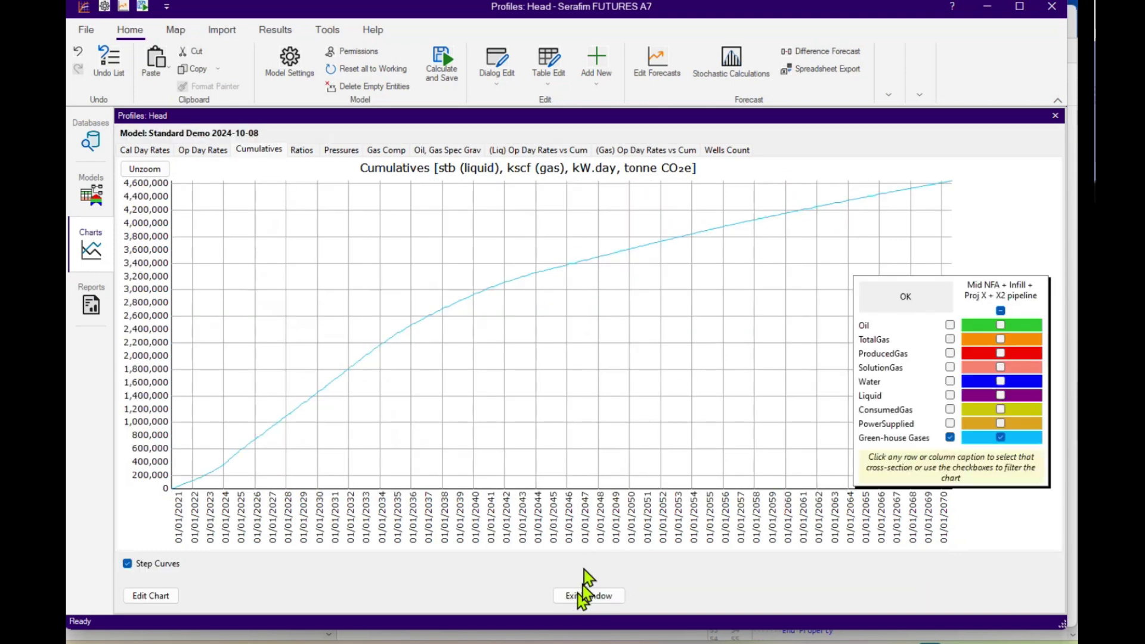
click(905, 303)
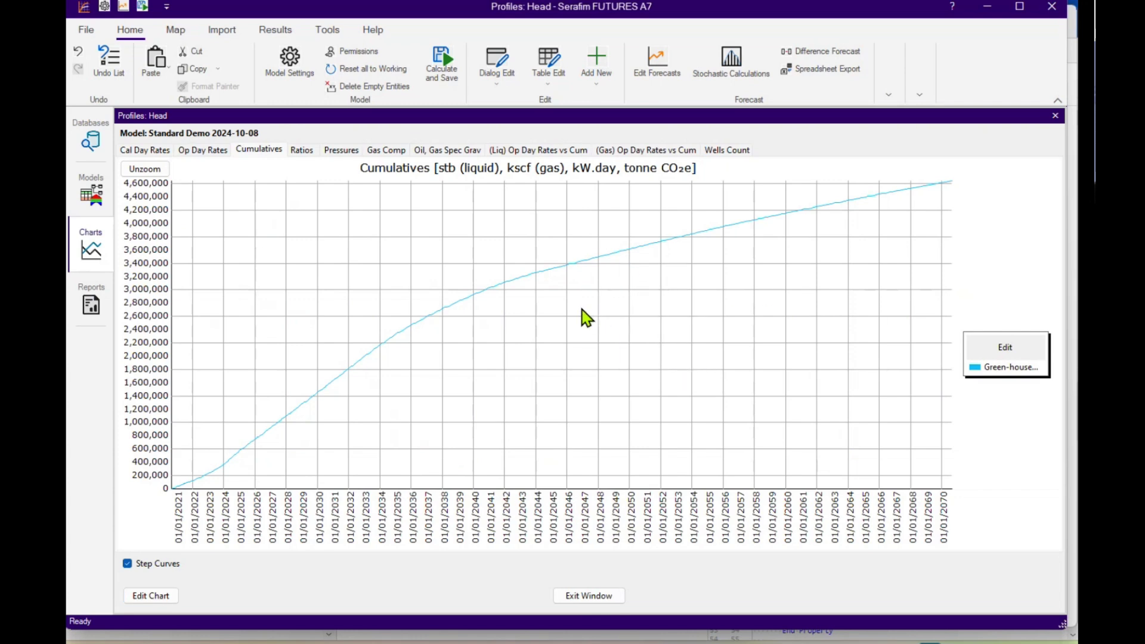
click(94, 195)
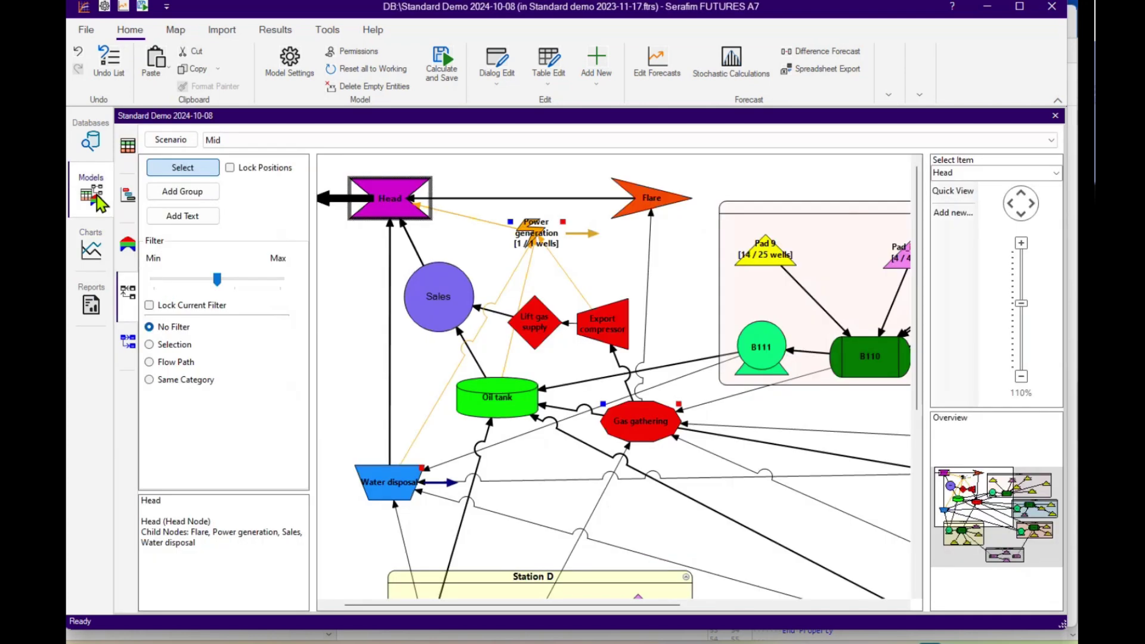